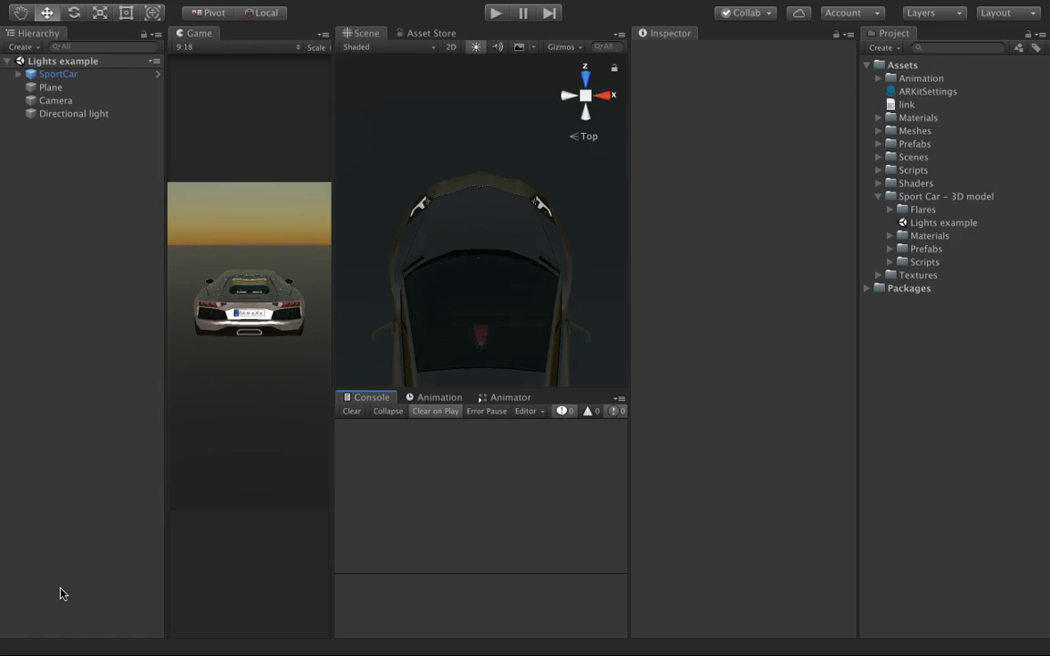
# Create a folder named _Project inside the Assets folder
pyautogui.click(902, 66)
pyautogui.rightClick(902, 66)
pyautogui.moveTo(891, 71)
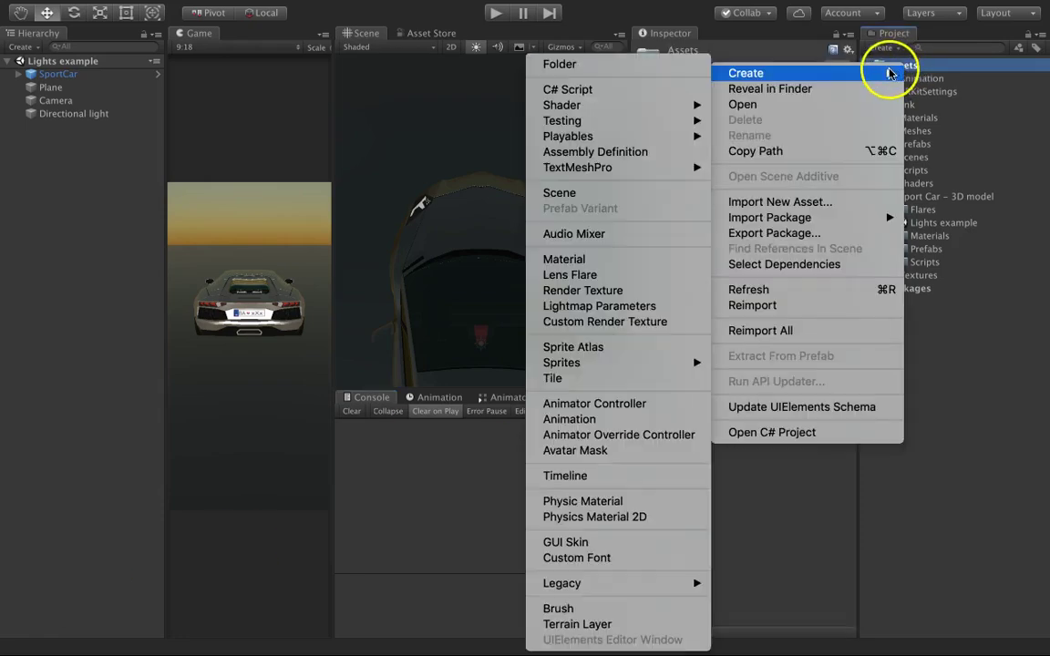
pyautogui.click(600, 71)
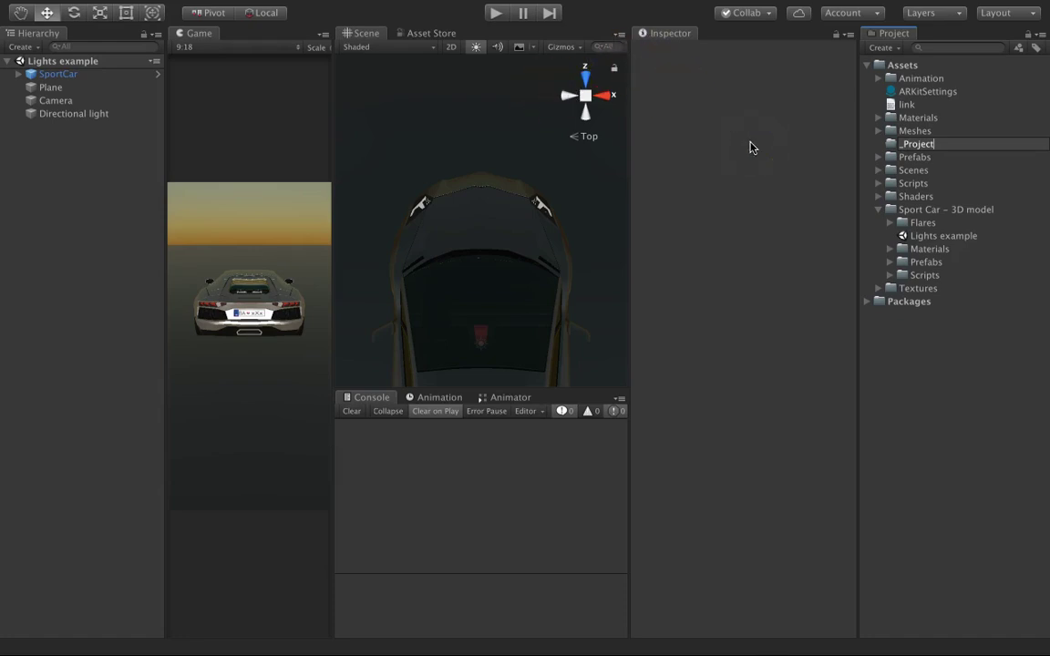
pyautogui.press('Return')
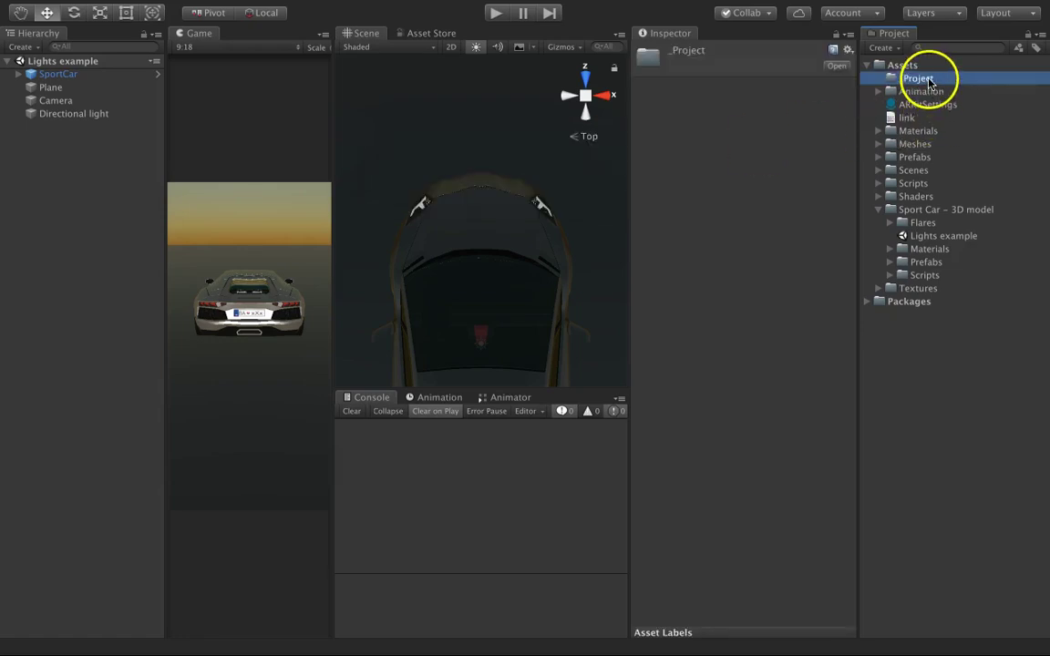
# Add a subfolder named Scripts inside the _Project folder
pyautogui.rightClick(930, 80)
pyautogui.moveTo(862, 87)
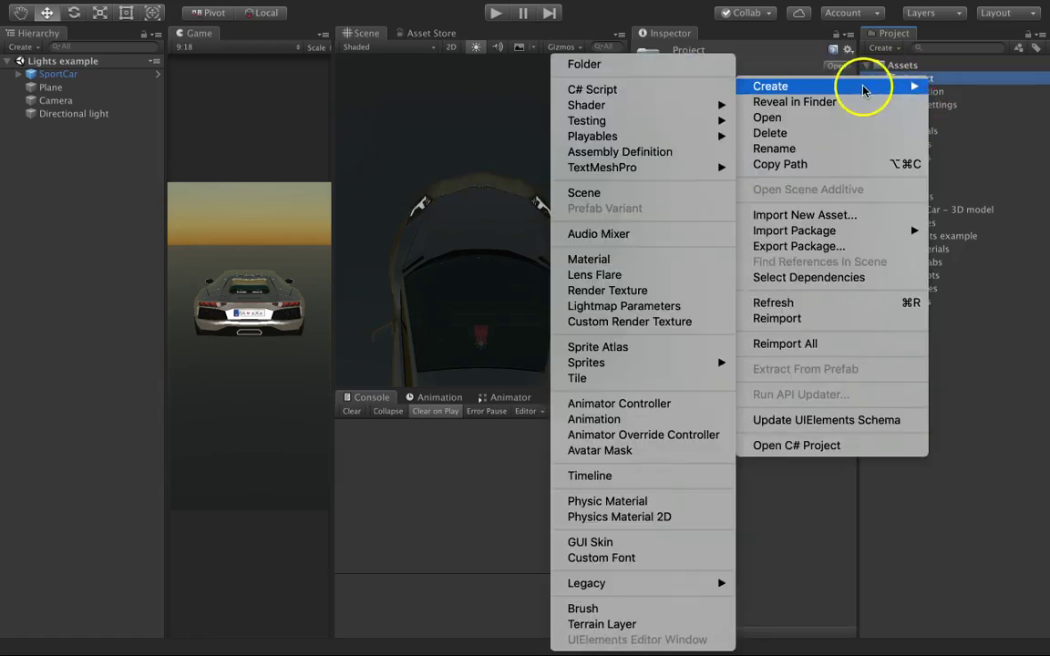
pyautogui.click(584, 66)
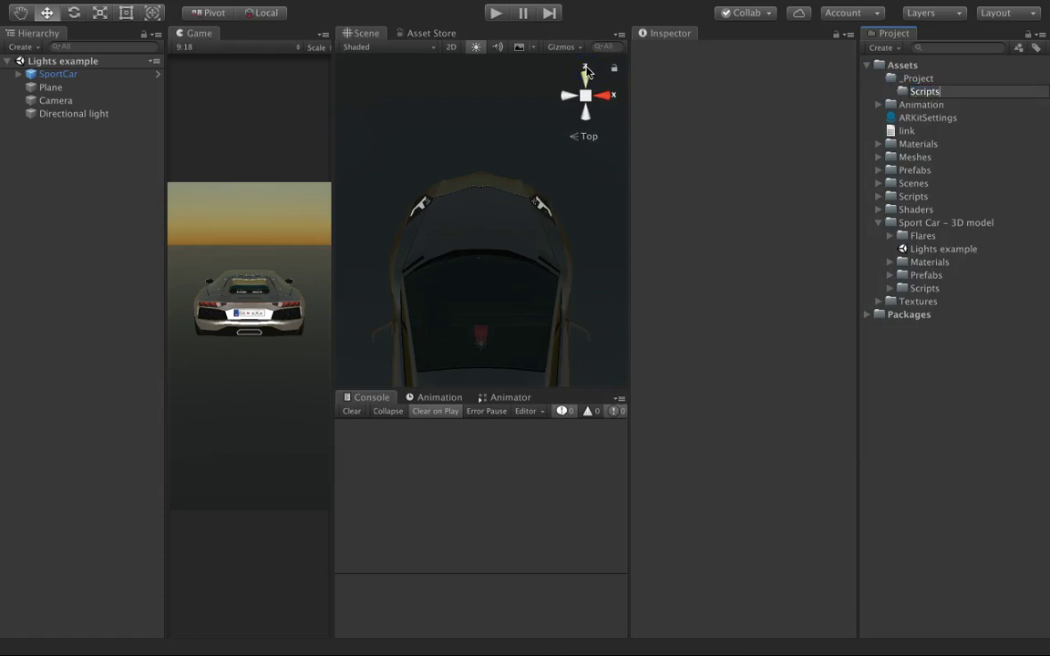
pyautogui.write('Scripts')
pyautogui.press('Return')
# Add a subfolder named Prefabs inside the _Project folder
pyautogui.click(922, 78)
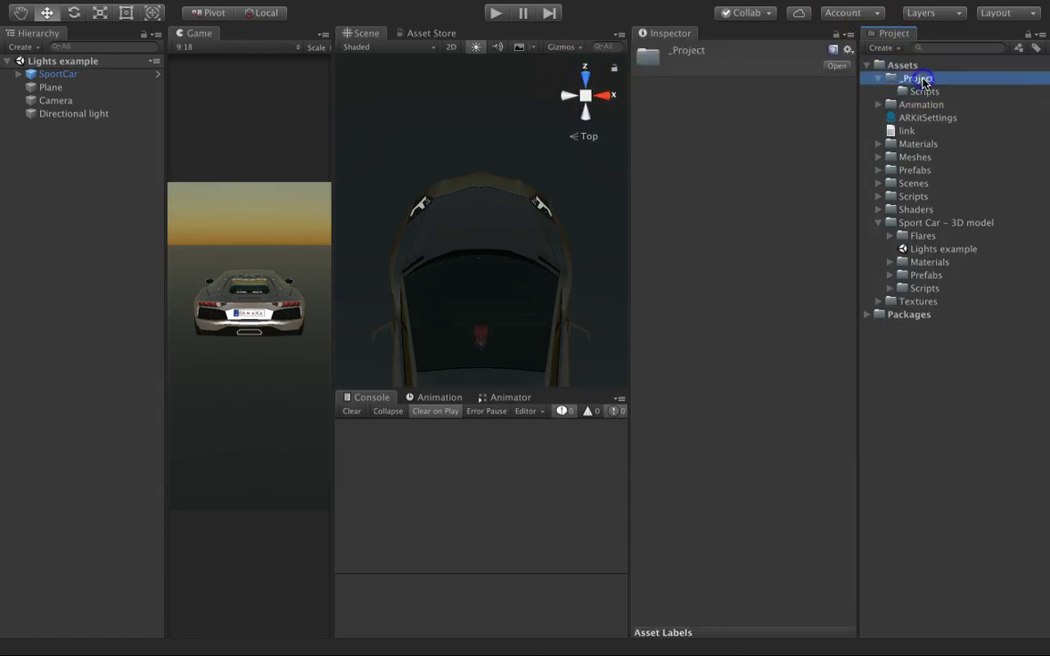
pyautogui.rightClick(922, 78)
pyautogui.moveTo(757, 86)
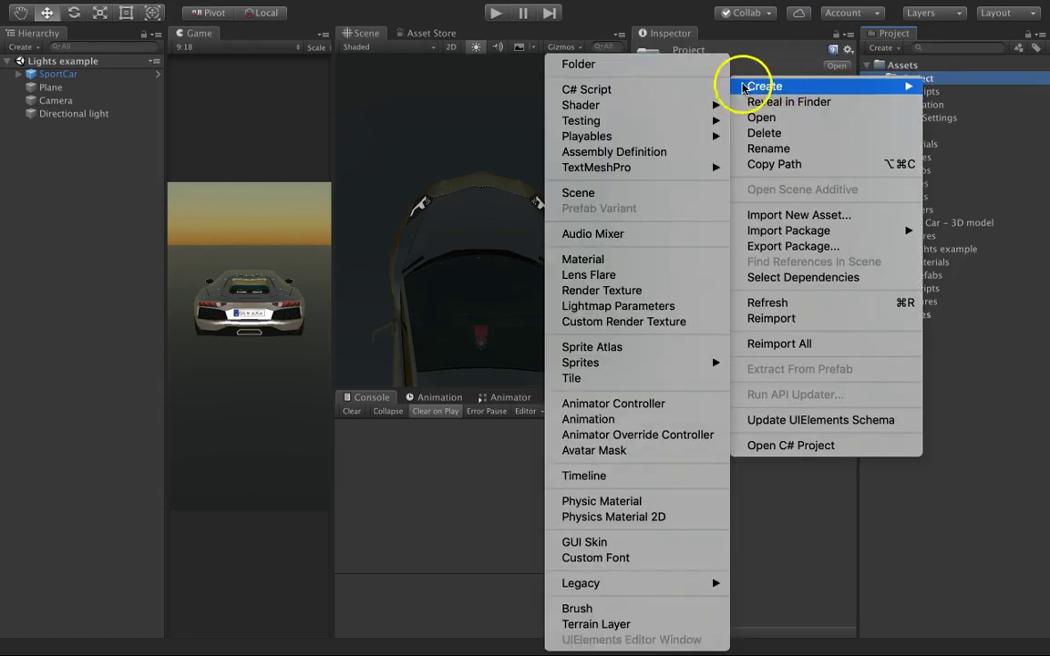
pyautogui.click(690, 60)
pyautogui.write('Prefabs')
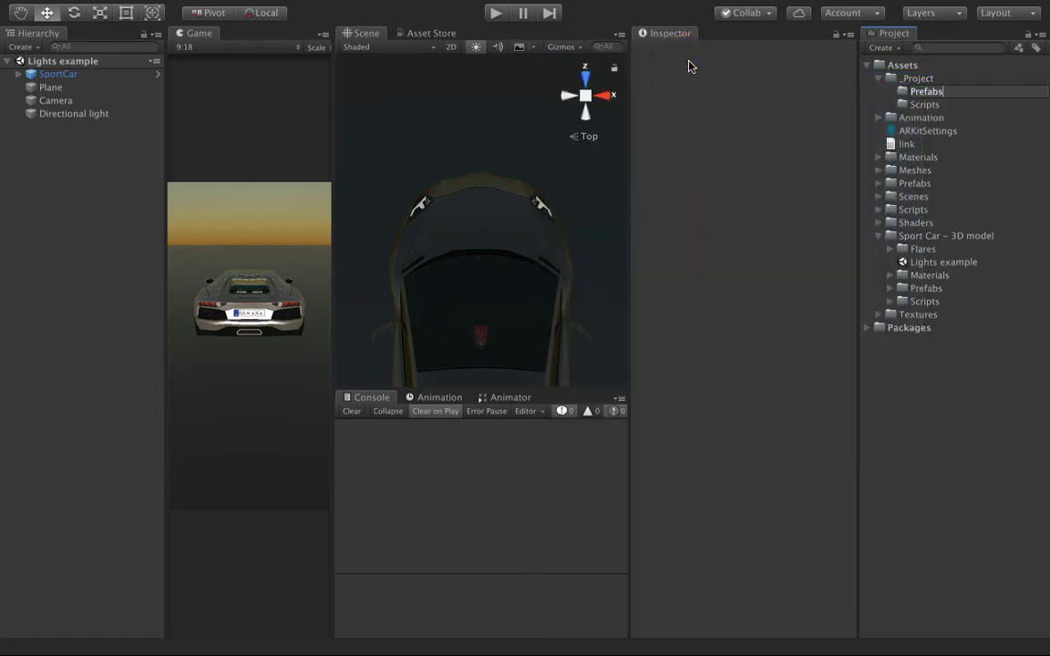
pyautogui.press('Return')
# Add a subfolder named Sprites inside the _Project folder
pyautogui.click(920, 79)
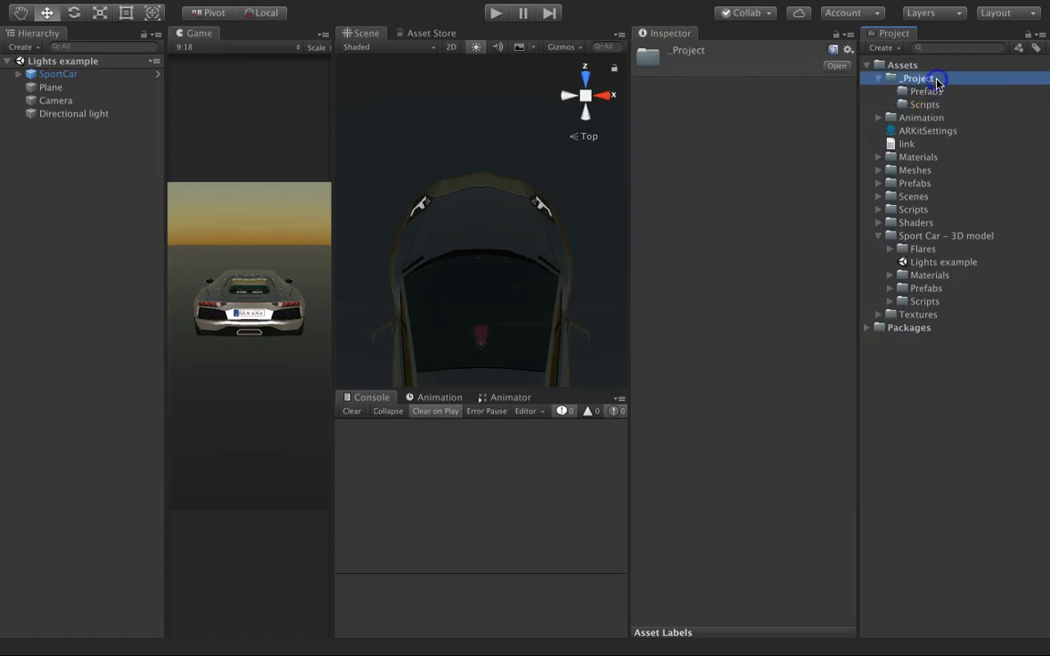
pyautogui.rightClick(921, 79)
pyautogui.moveTo(783, 87)
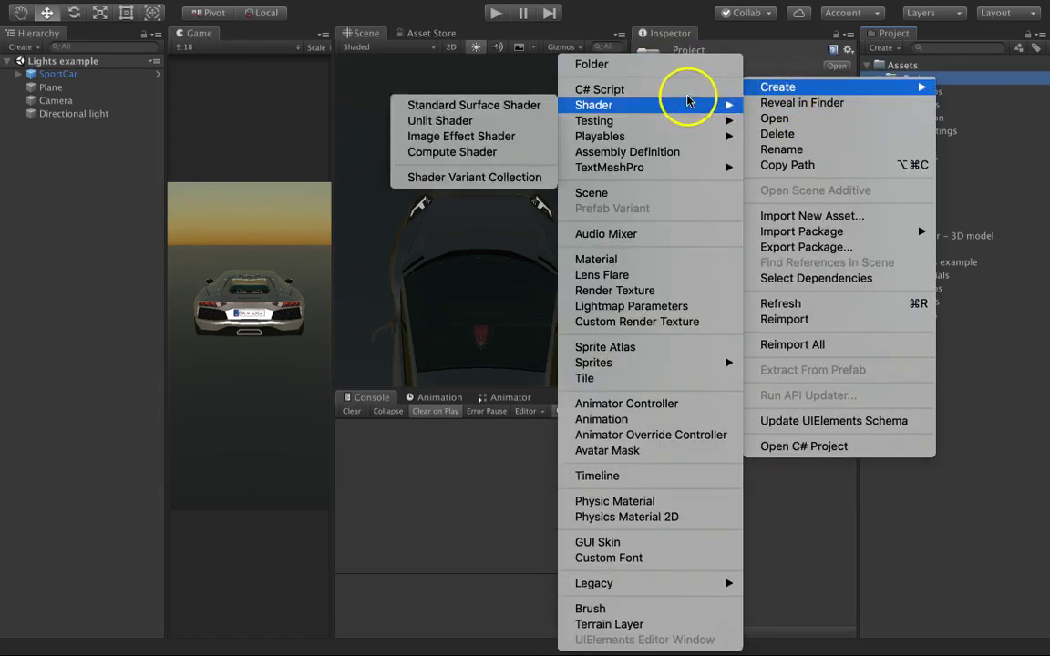
pyautogui.click(672, 70)
pyautogui.write('Sprites')
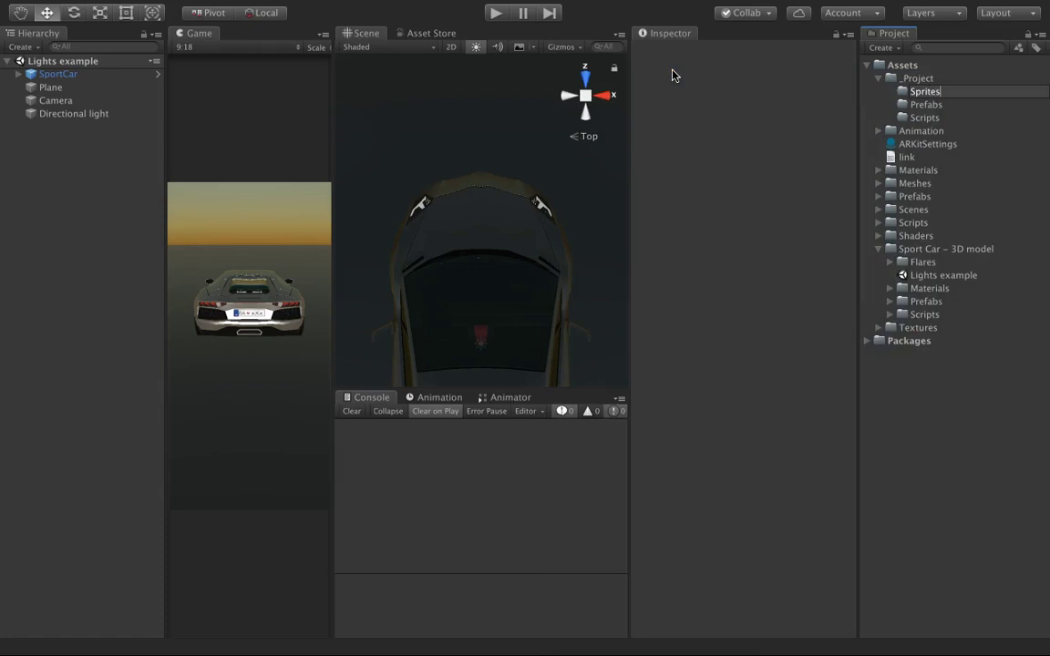
pyautogui.press('Return')
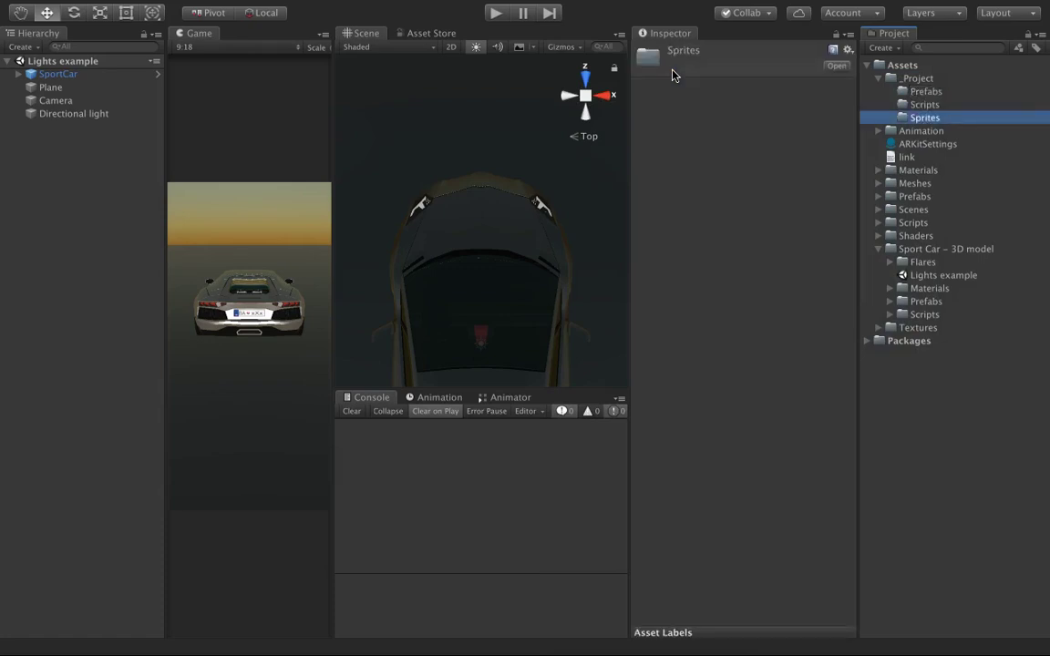
# Add a subfolder named Materials inside the _Project folder
pyautogui.rightClick(917, 80)
pyautogui.moveTo(857, 90)
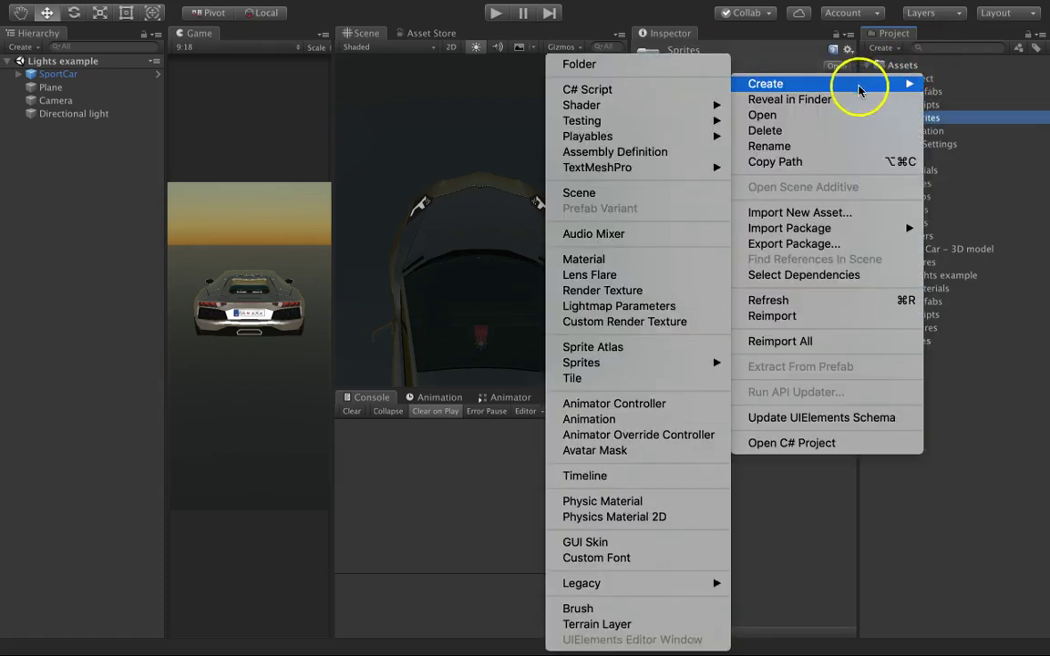
pyautogui.click(663, 73)
pyautogui.write('Materials')
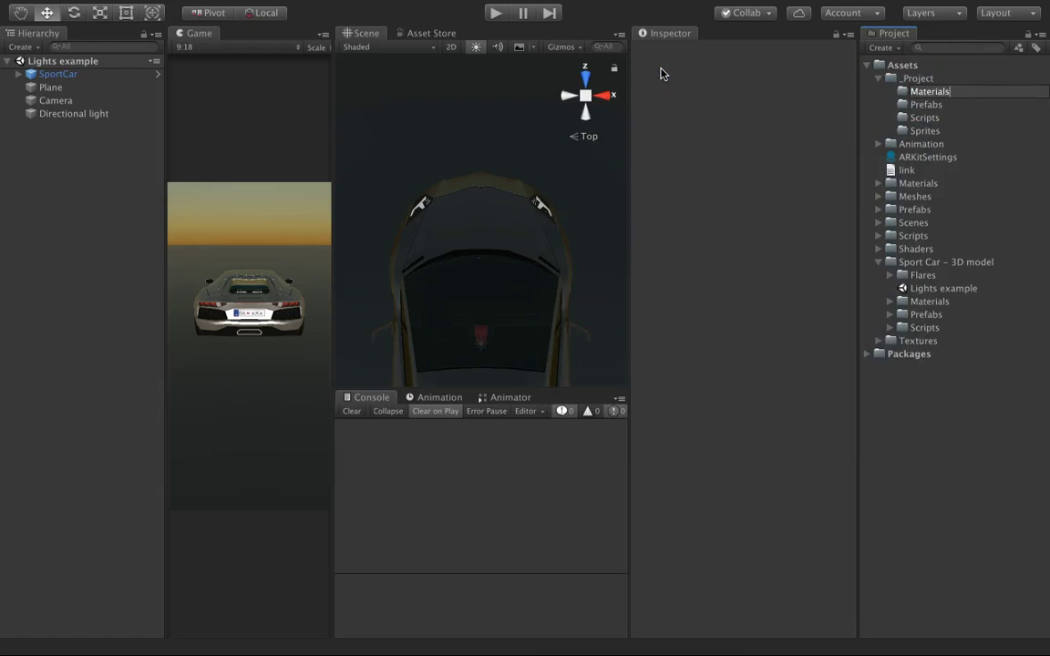
pyautogui.click(664, 73)
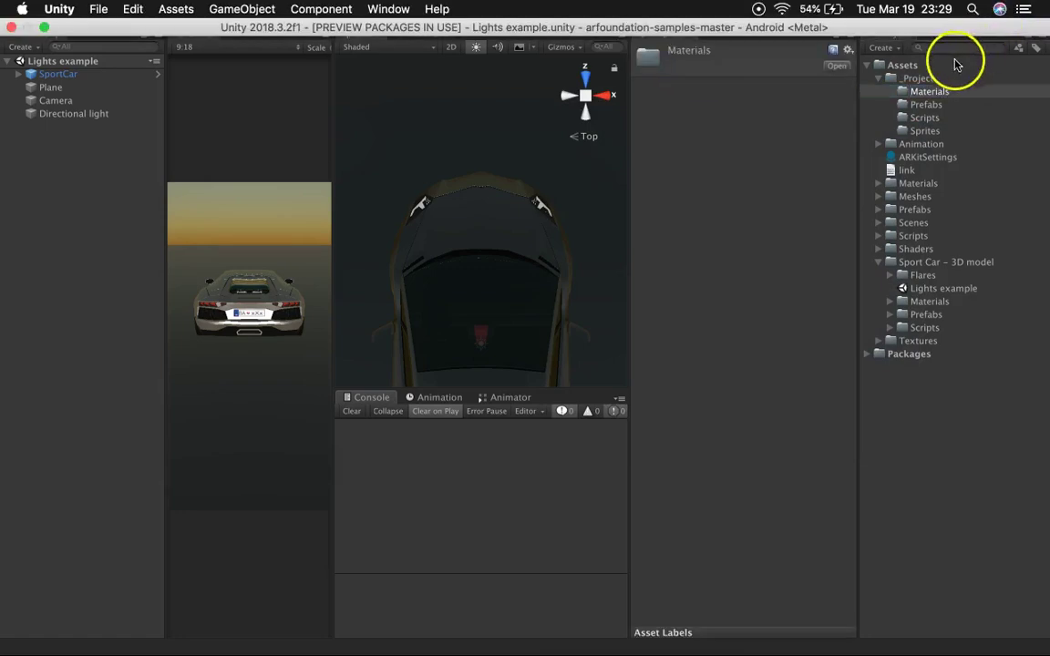
# Add a subfolder named Scenes inside the _Project folder
pyautogui.rightClick(920, 77)
pyautogui.moveTo(837, 80)
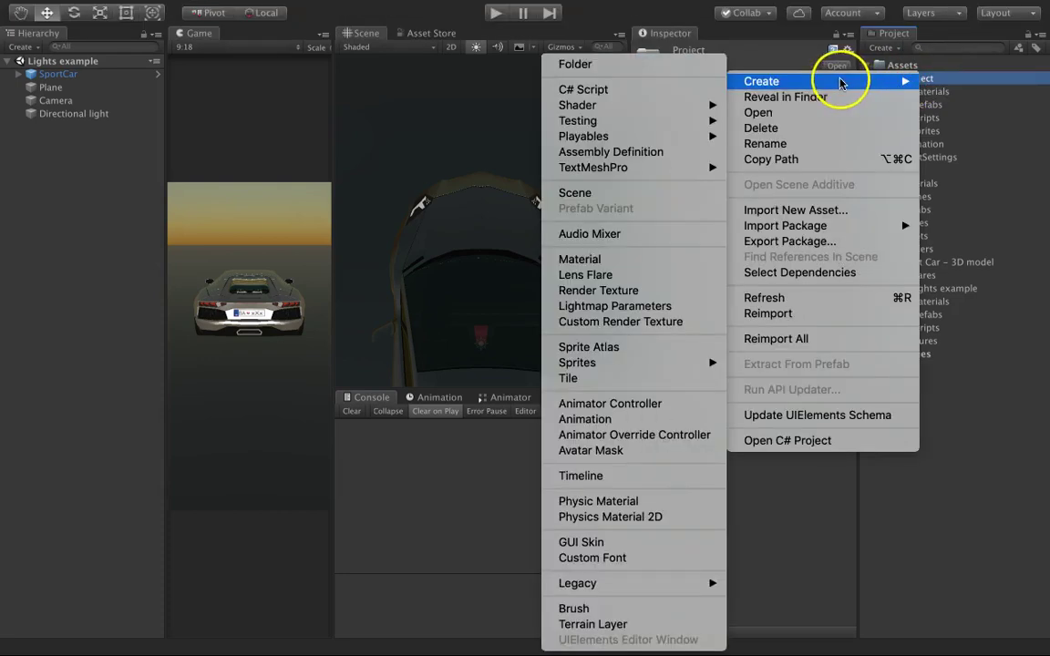
pyautogui.click(676, 64)
pyautogui.write('Scenes')
pyautogui.press('Return')
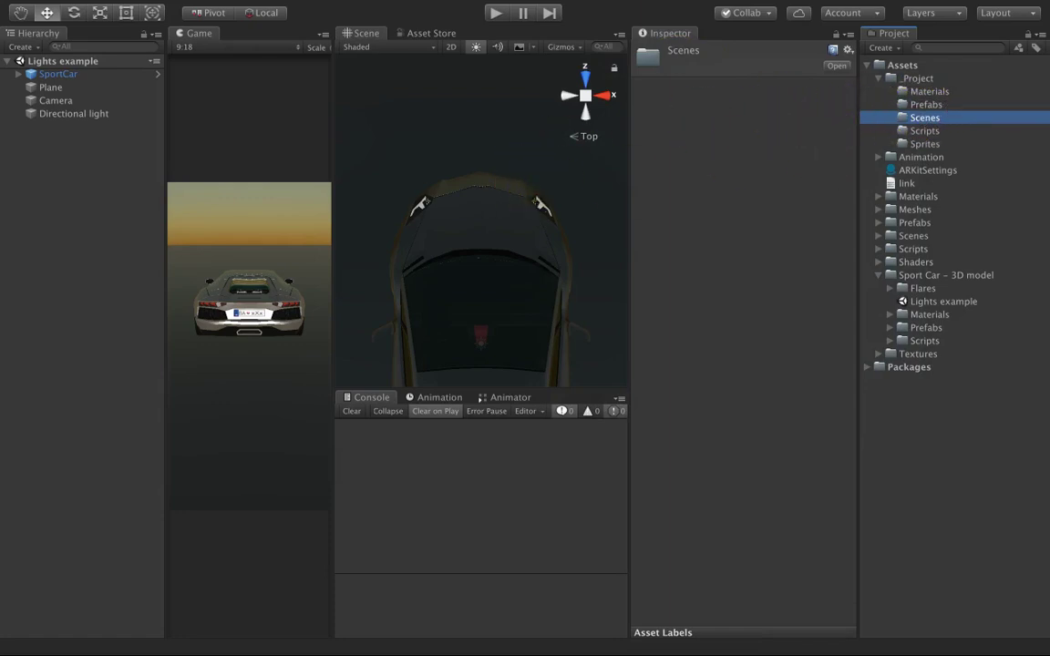
# Create a new scene in place of the open Lights example scene
pyautogui.click(99, 9)
pyautogui.moveTo(133, 9)
pyautogui.moveTo(96, 11)
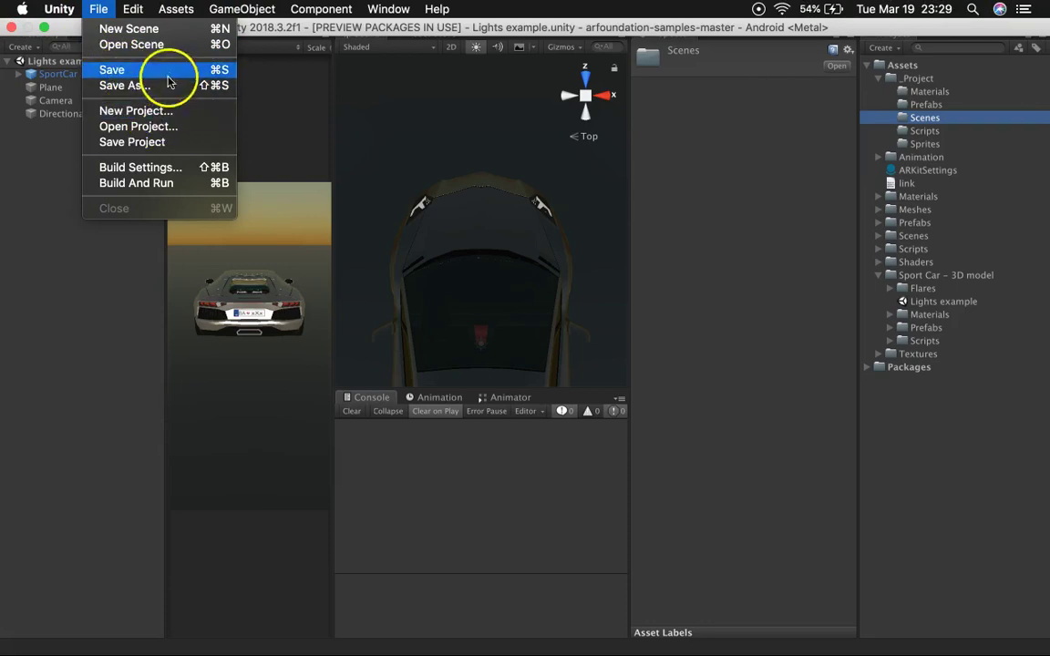
pyautogui.click(182, 30)
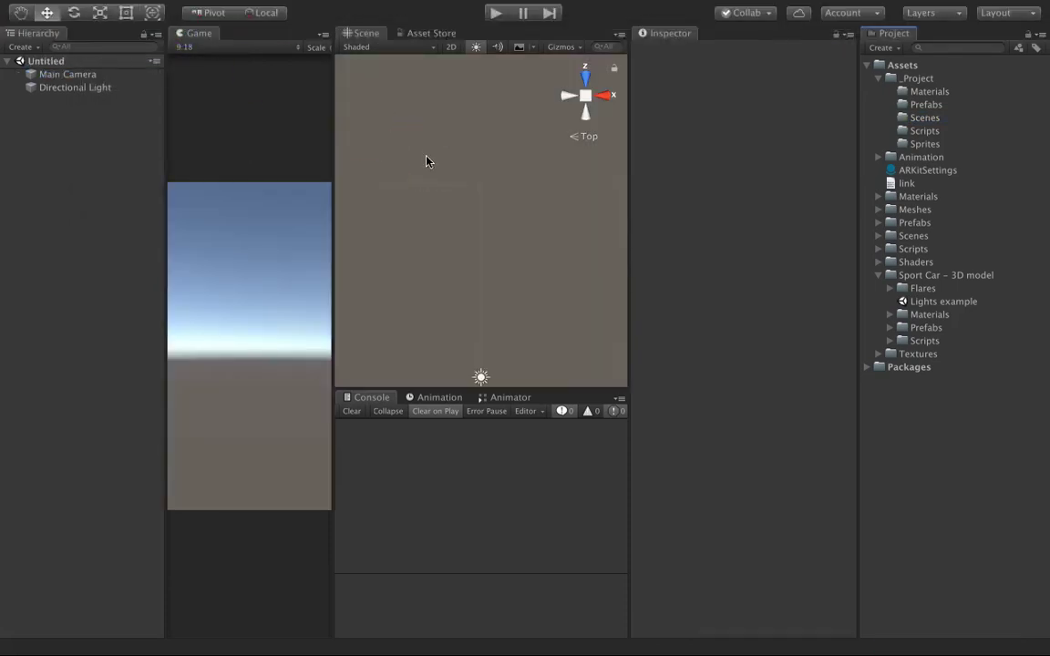
# Save the new scene as Main in the _Project/Scenes folder, and save the project
pyautogui.press('super+s')
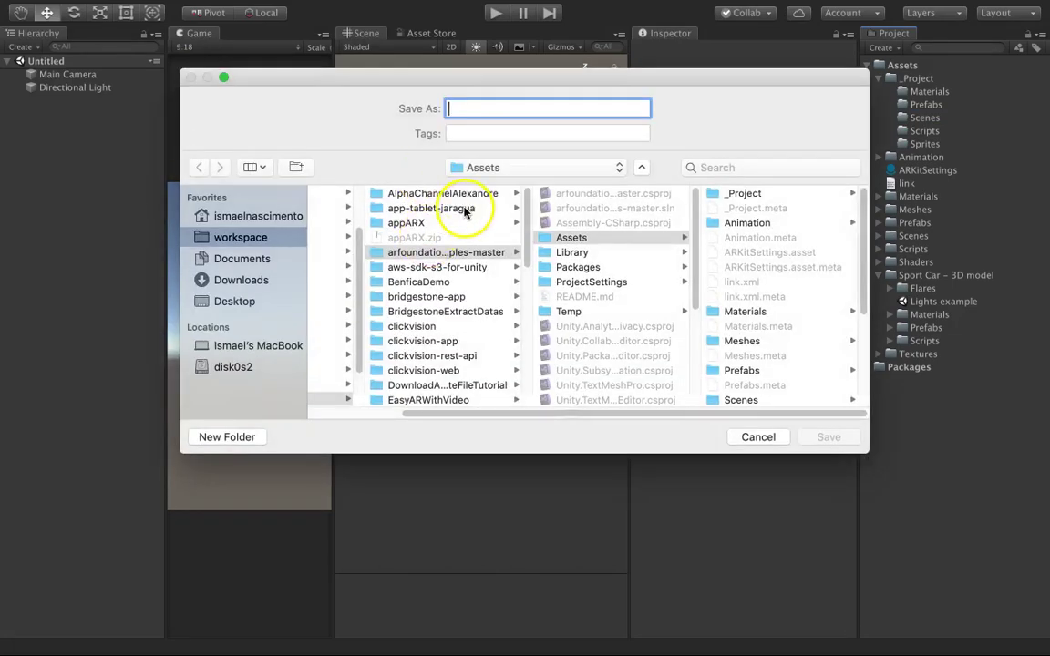
pyautogui.click(738, 194)
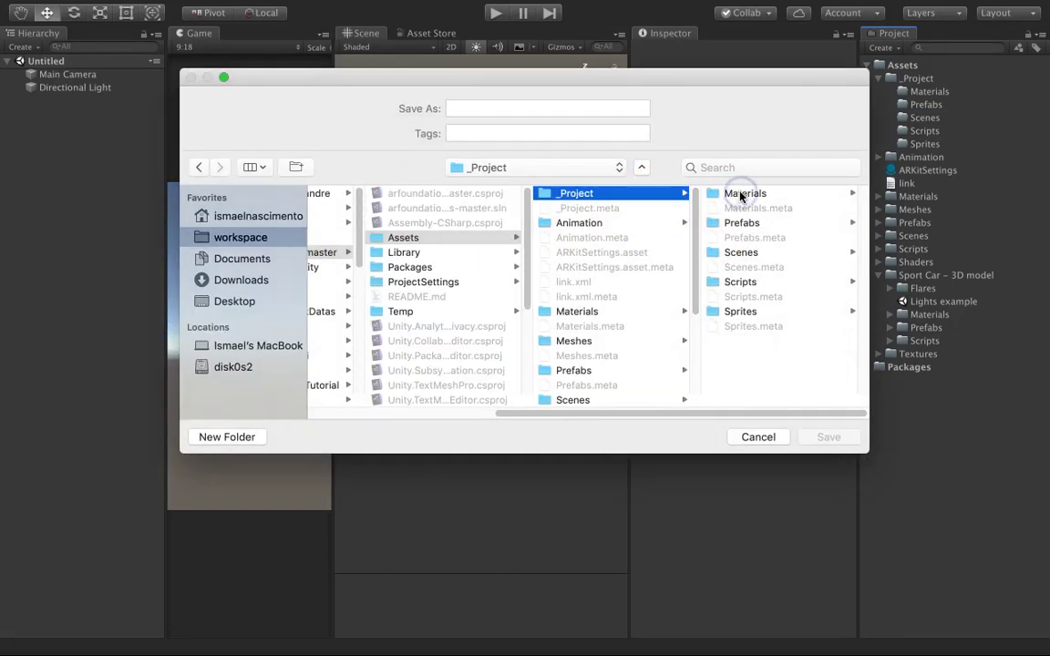
pyautogui.click(738, 253)
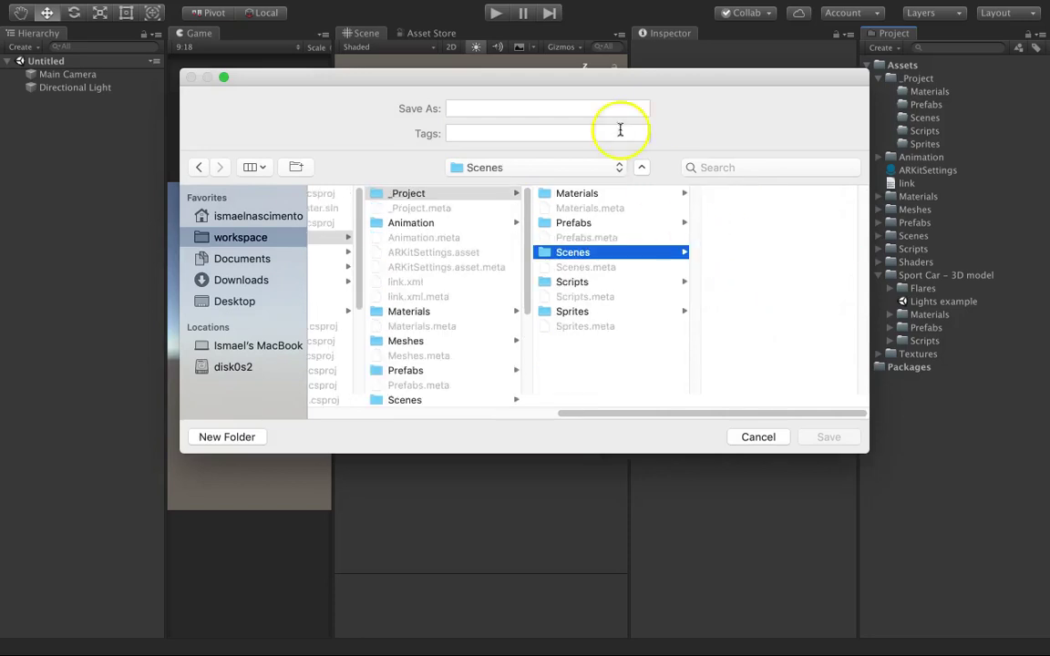
pyautogui.click(595, 108)
pyautogui.write('Main')
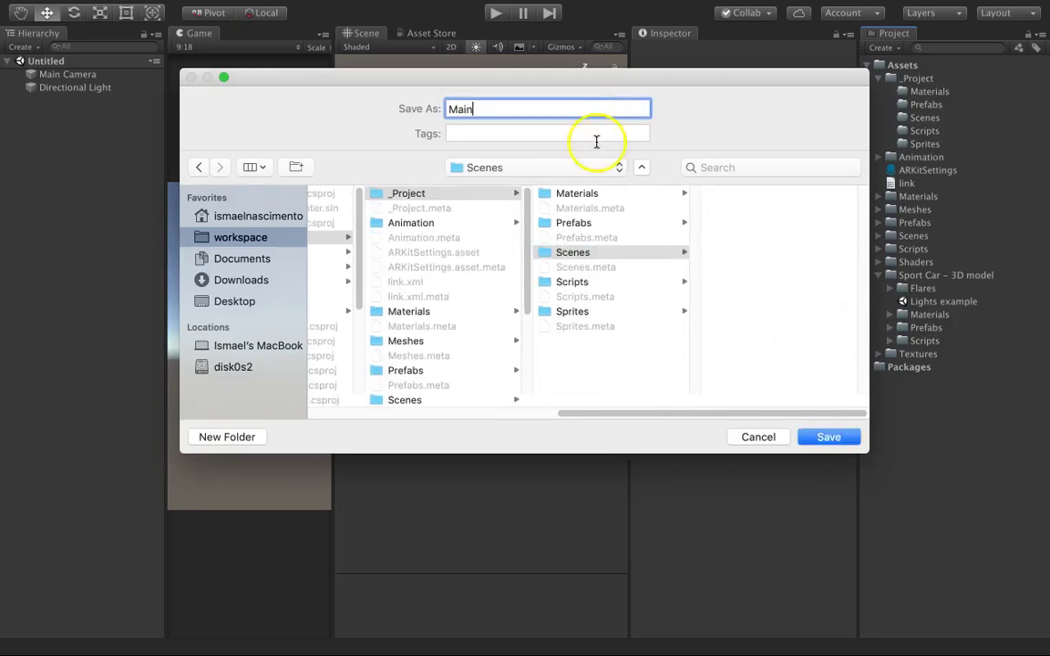
pyautogui.click(823, 439)
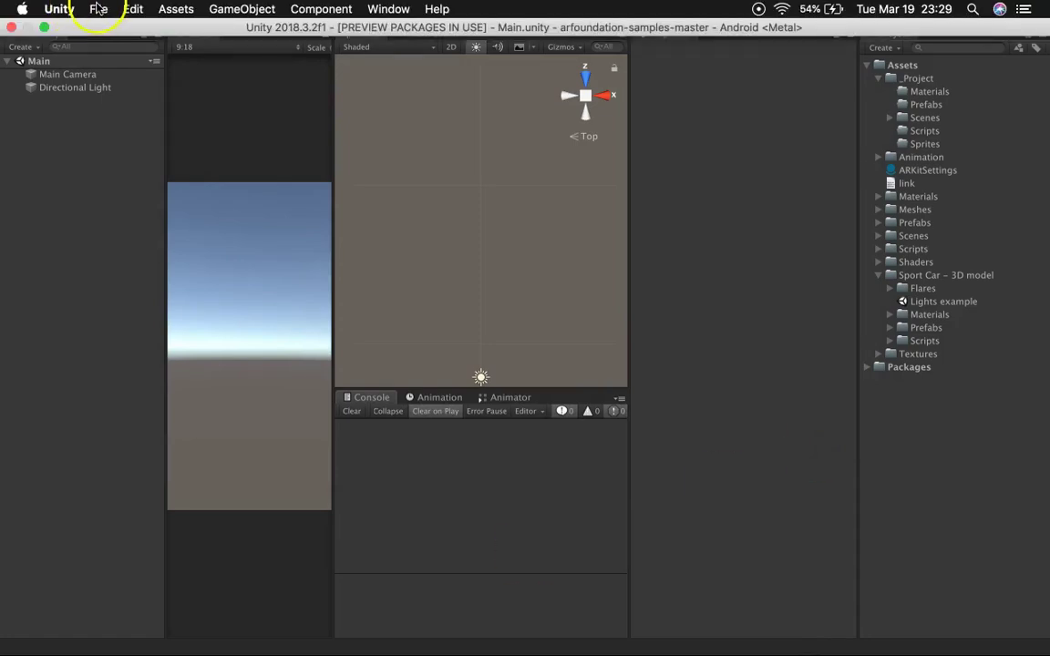
pyautogui.click(98, 10)
pyautogui.click(144, 141)
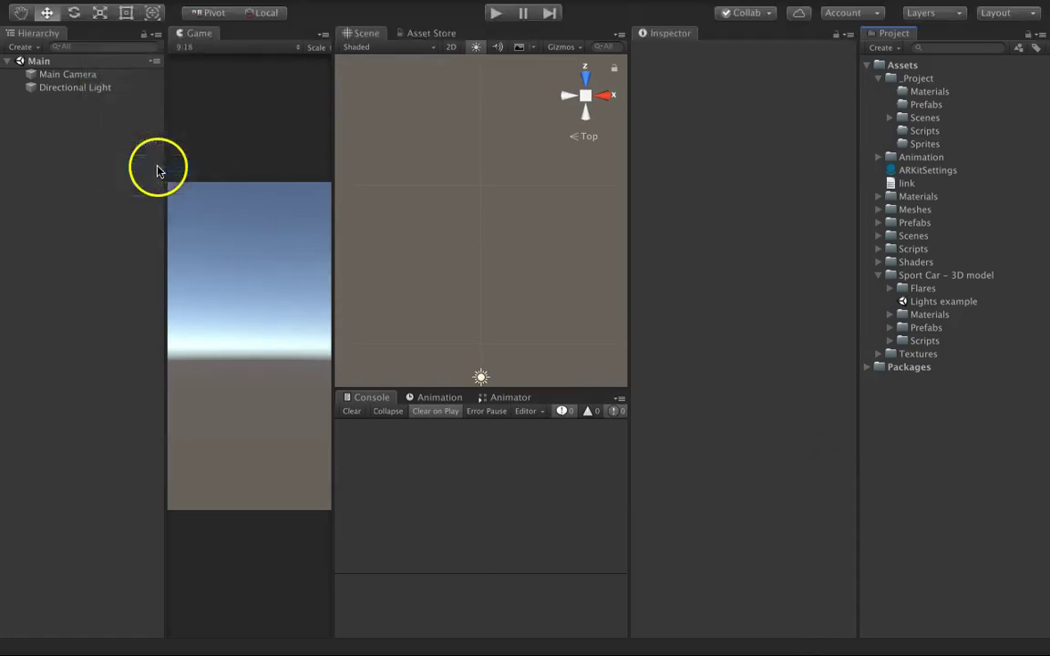
# Replace Scenes/SimpleAR with the open Main scene in the list of scenes to build, and clear the console
pyautogui.press('super+shift+b')
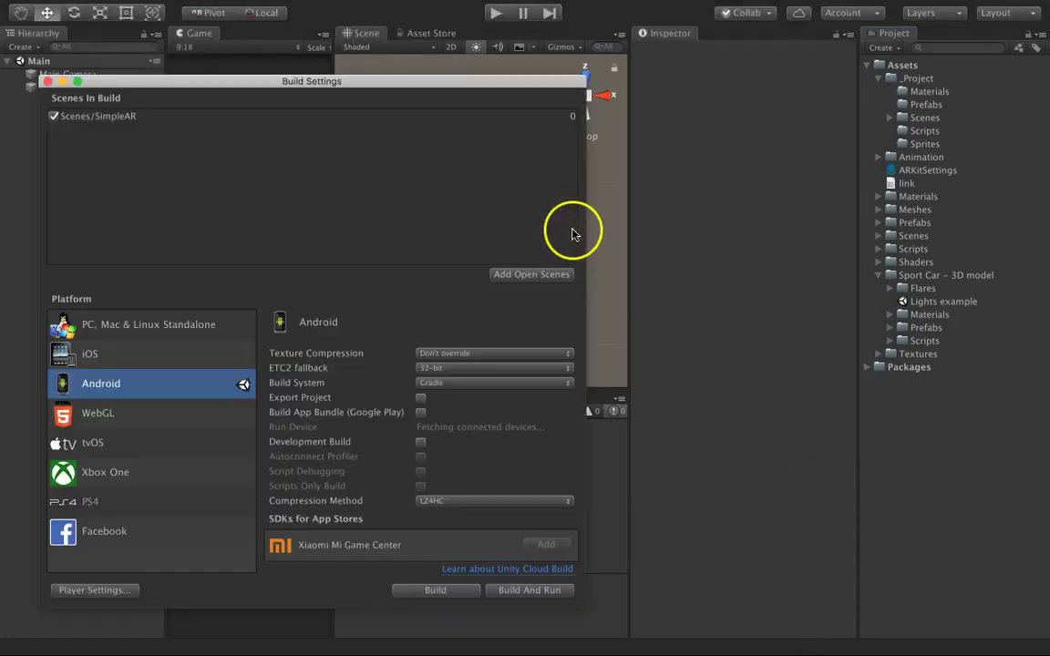
pyautogui.click(551, 273)
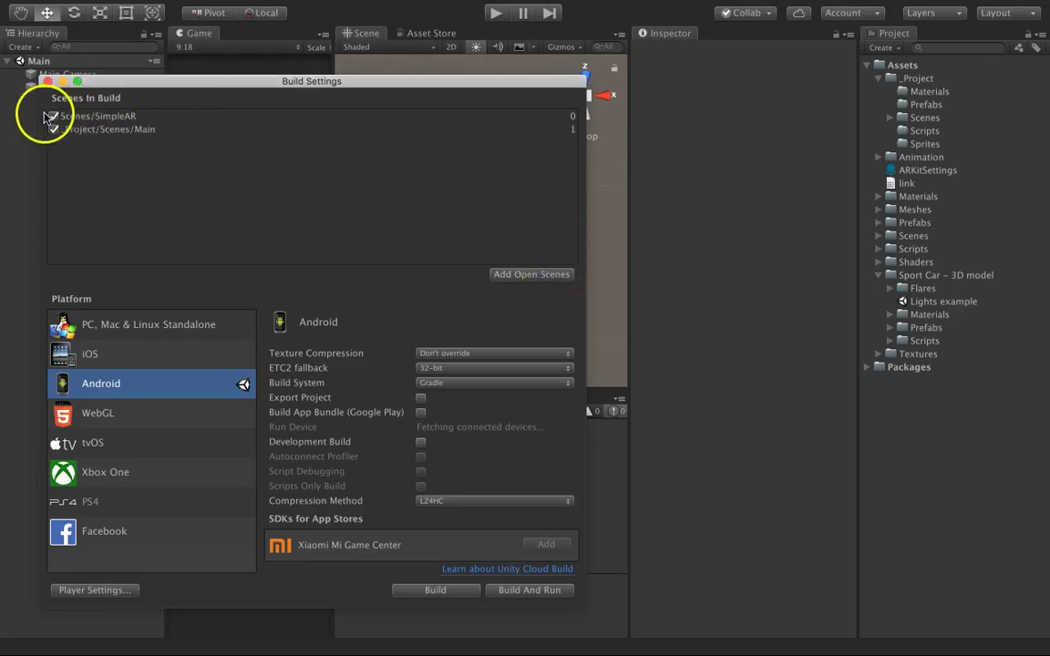
pyautogui.click(87, 116)
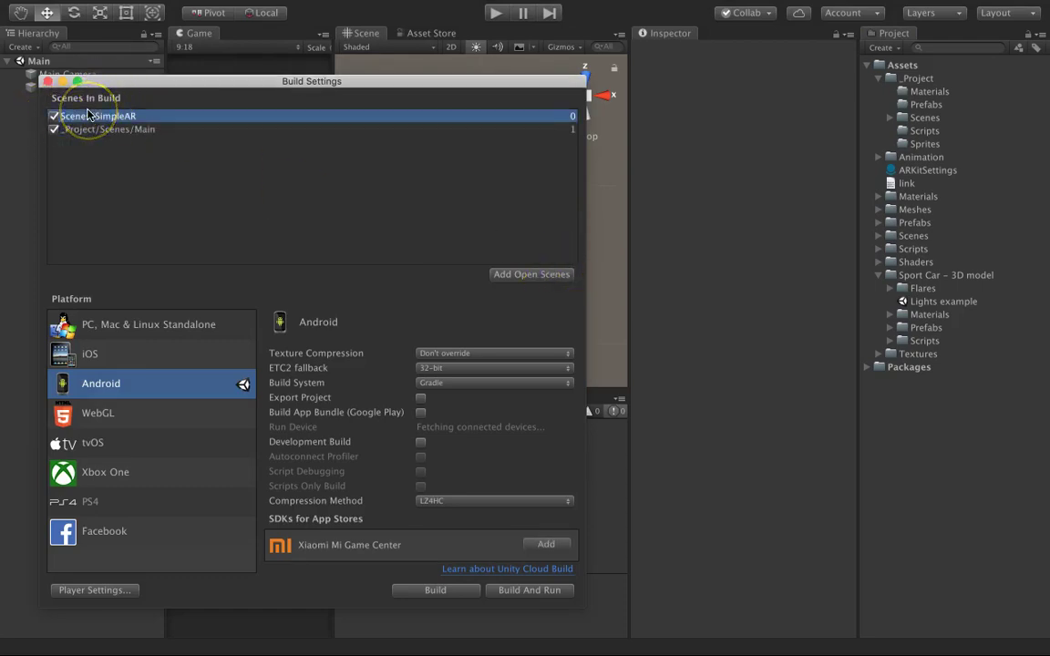
pyautogui.press('Delete')
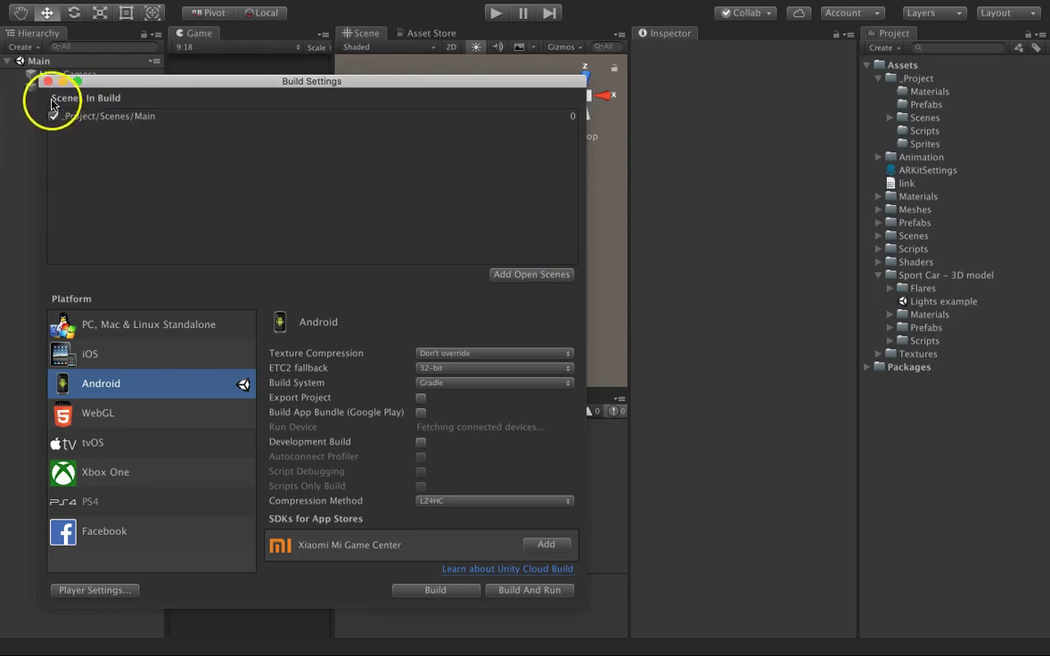
pyautogui.click(48, 81)
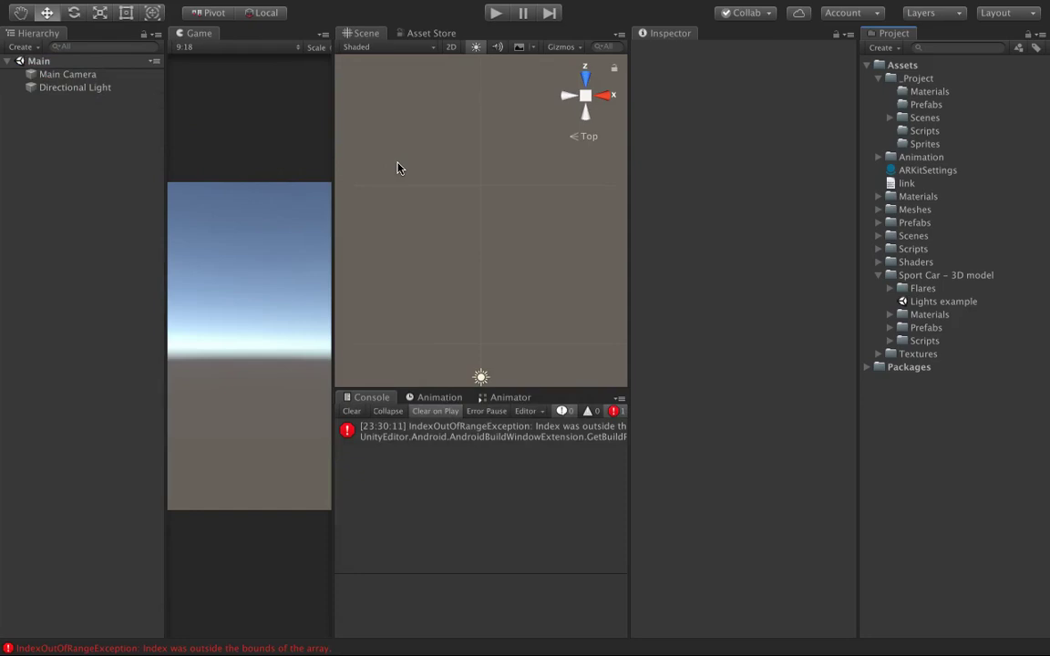
pyautogui.click(351, 411)
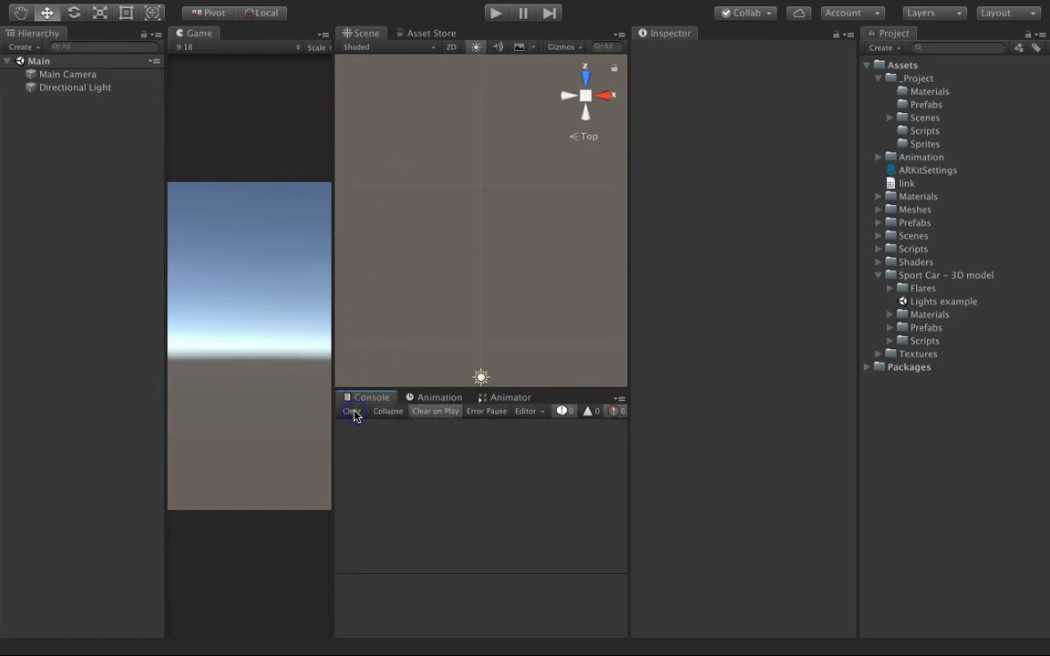
# Load the SimpleAR scene from the Assets/Scenes folder into the hierarchy alongside the Main scene
pyautogui.click(880, 276)
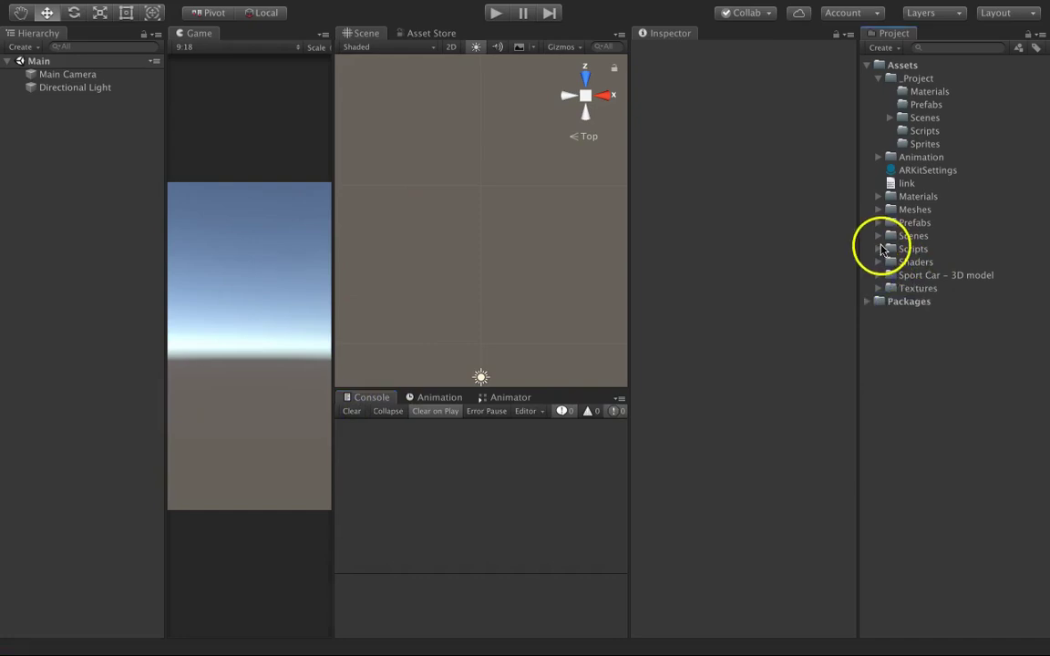
pyautogui.click(882, 239)
pyautogui.click(881, 239)
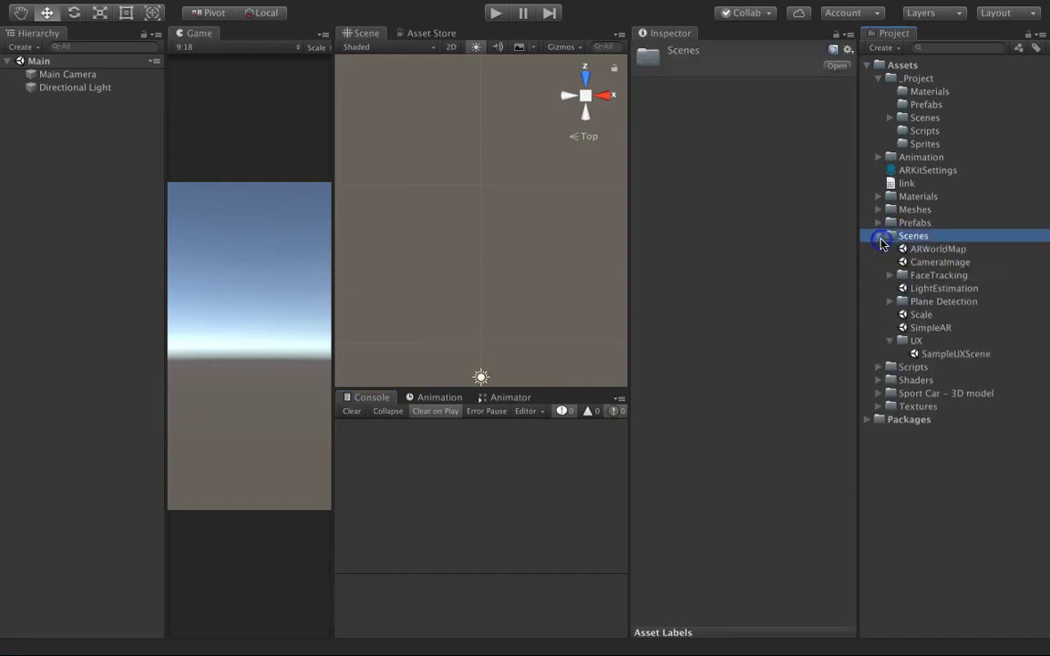
pyautogui.moveTo(920, 327); pyautogui.dragTo(96, 239)
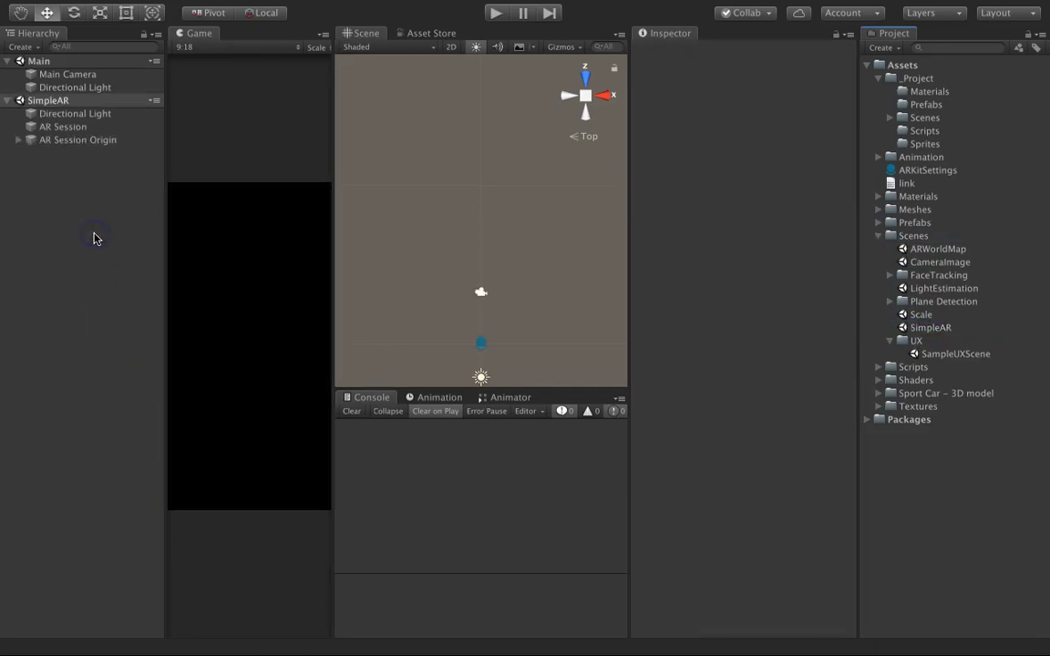
# Move AR Session and AR Session Origin from the SimpleAR scene into the Main scene
pyautogui.click(100, 128)
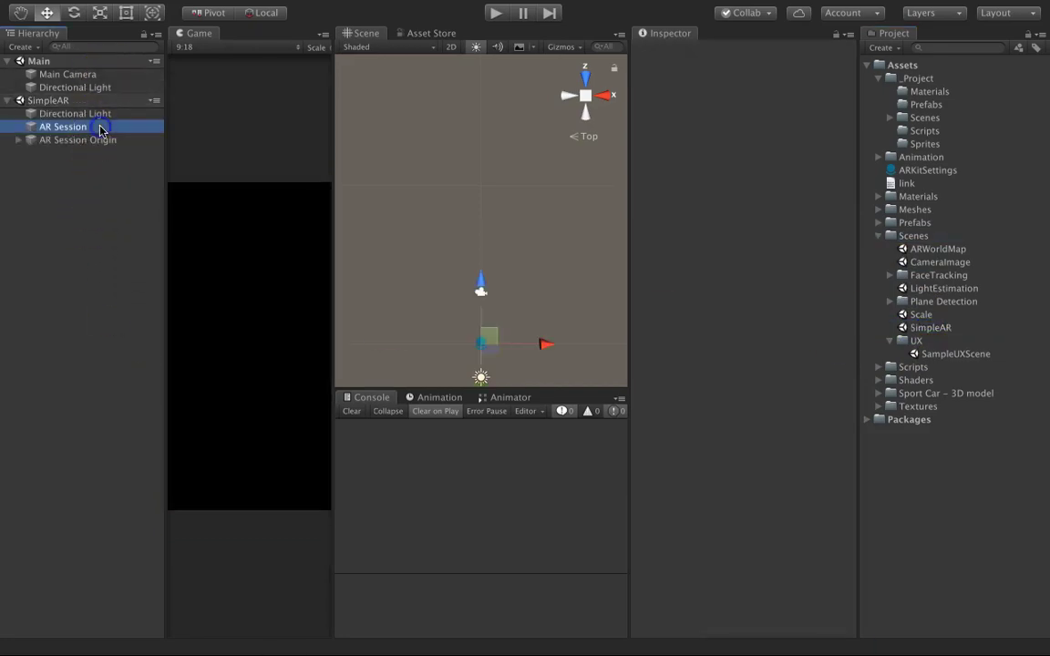
pyautogui.hotkey('shift', 'Down')
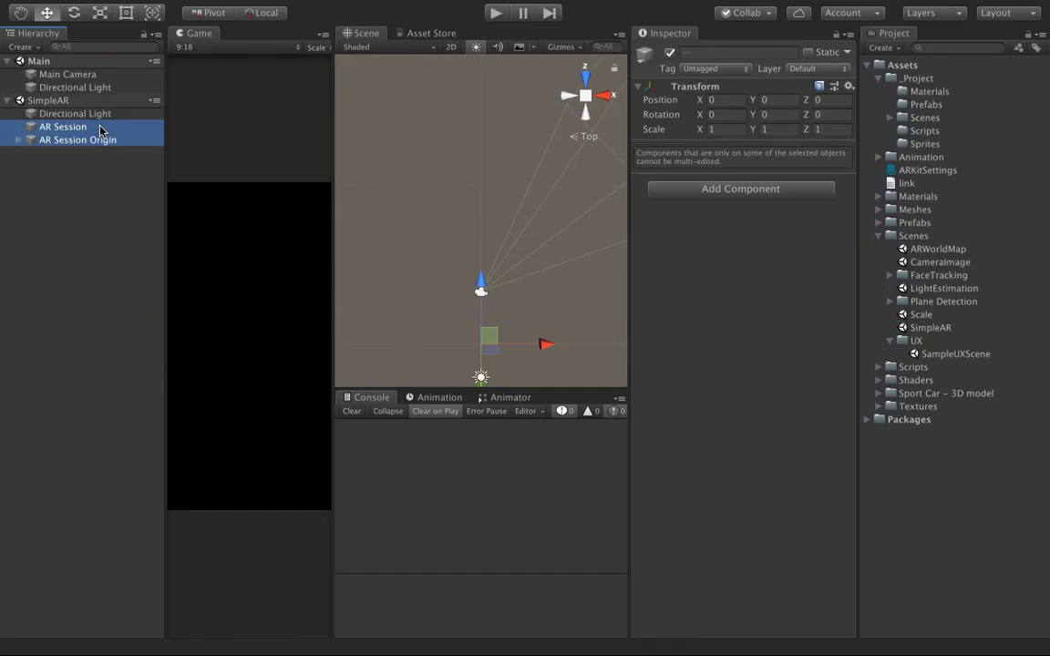
pyautogui.moveTo(101, 127); pyautogui.dragTo(73, 94)
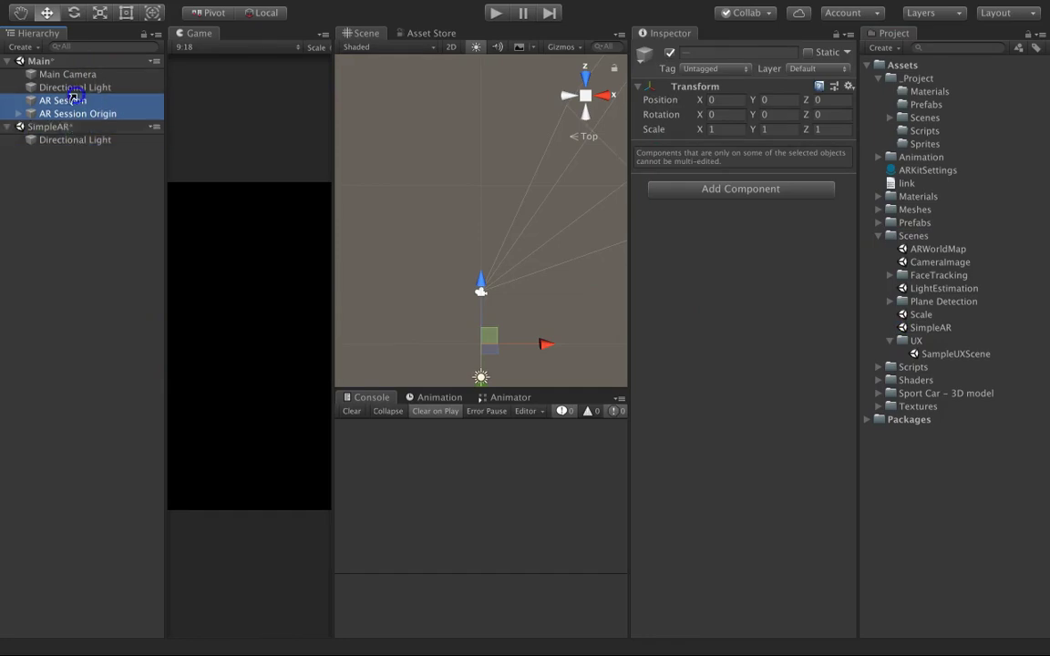
# Remove the SimpleAR scene from the hierarchy without saving its changes, and save the Main scene
pyautogui.click(78, 108)
pyautogui.click(89, 123)
pyautogui.click(155, 128)
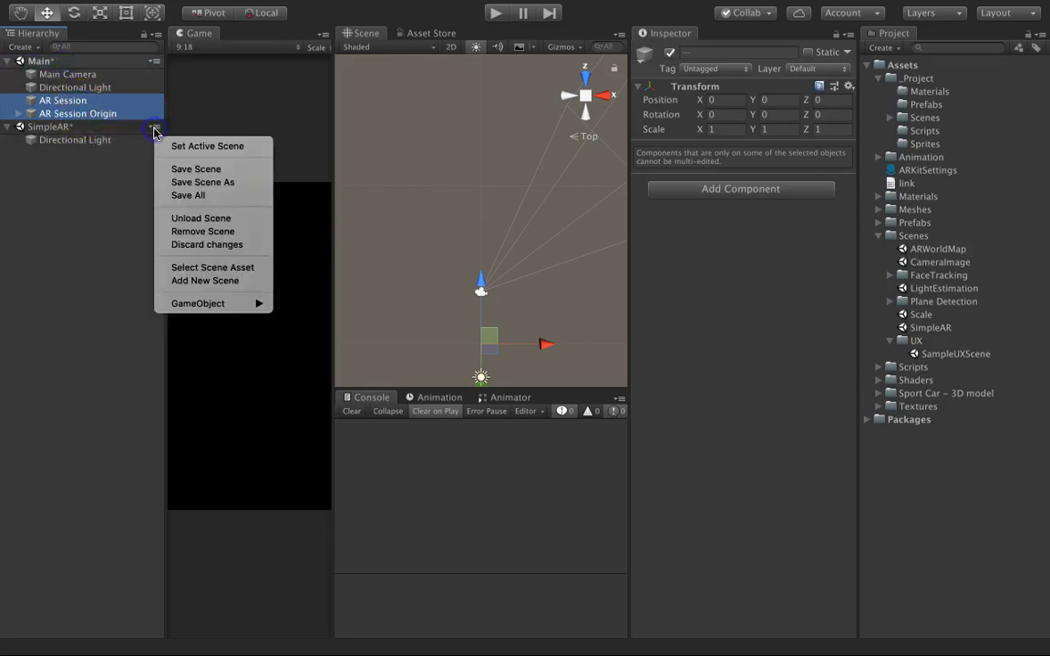
pyautogui.click(227, 233)
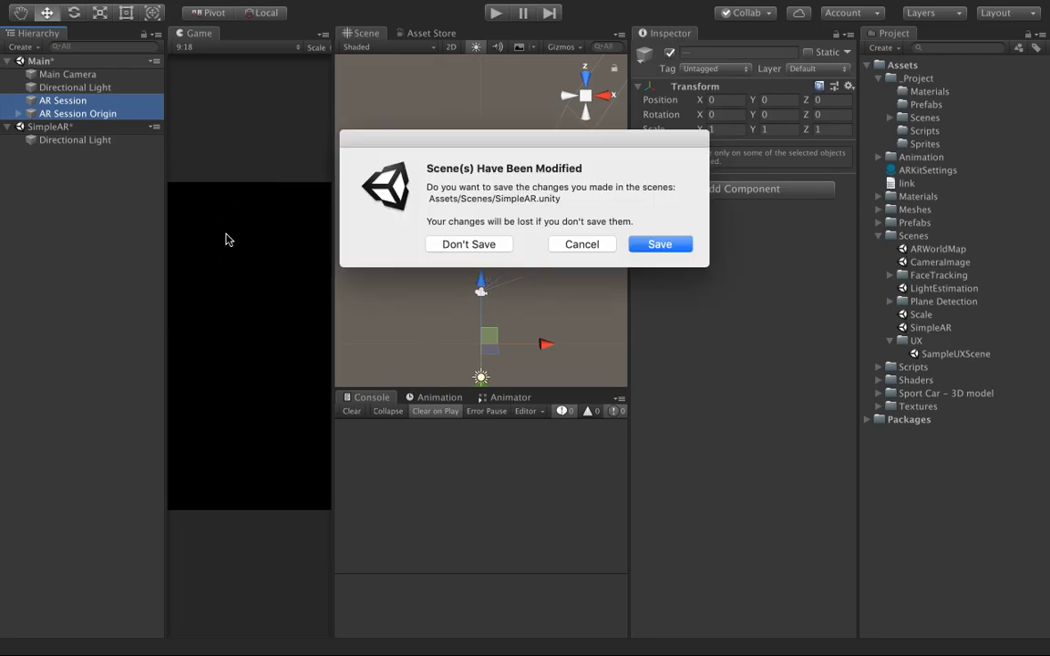
pyautogui.click(468, 245)
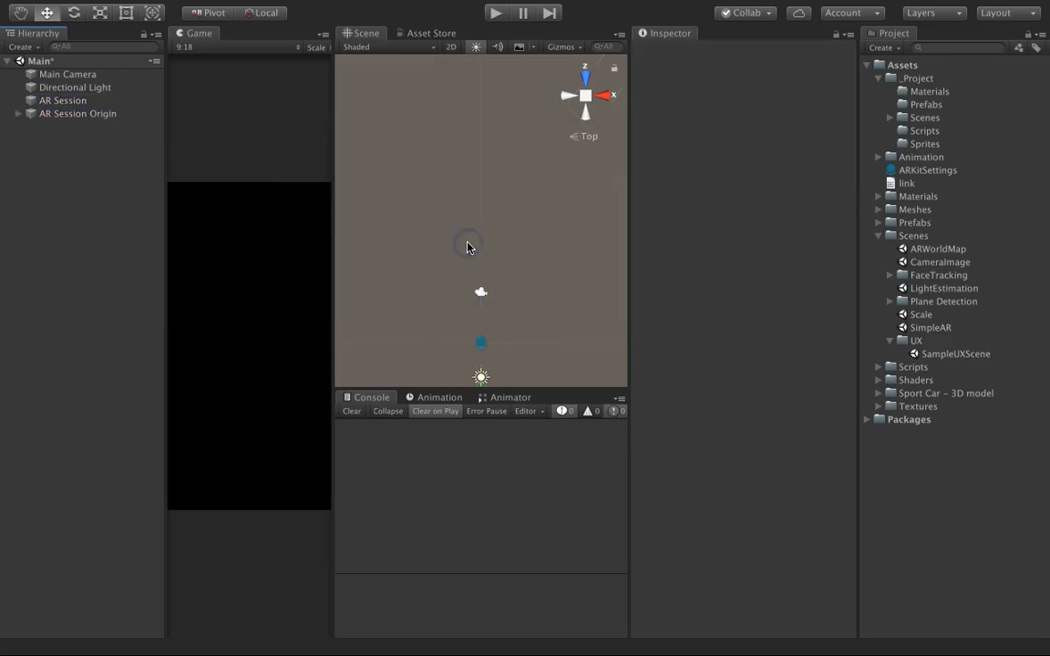
pyautogui.click(113, 100)
pyautogui.click(105, 117)
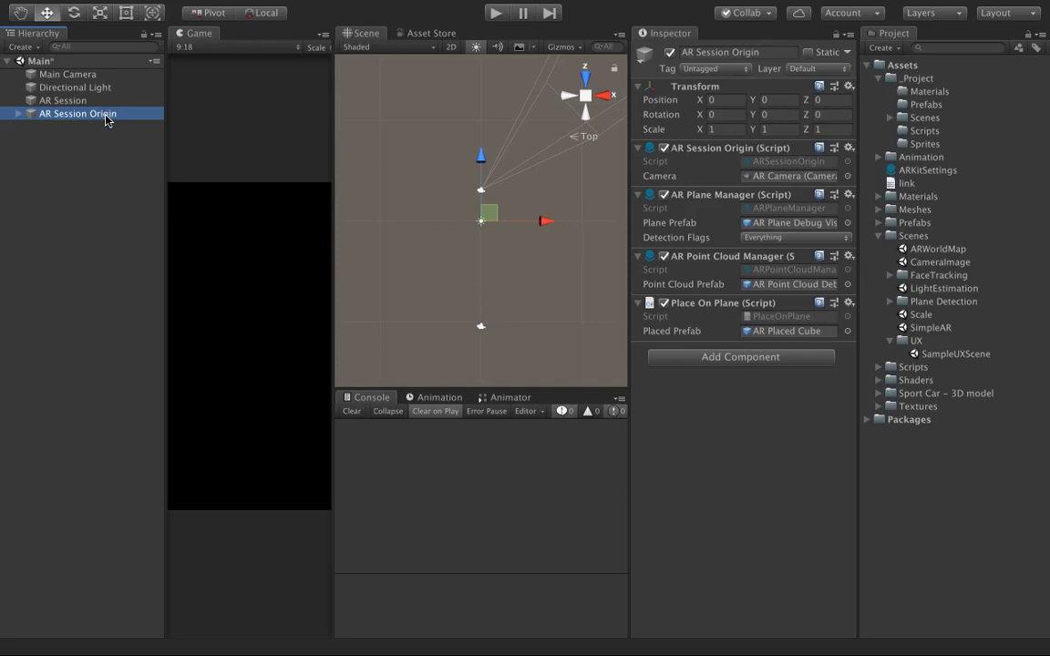
pyautogui.click(92, 195)
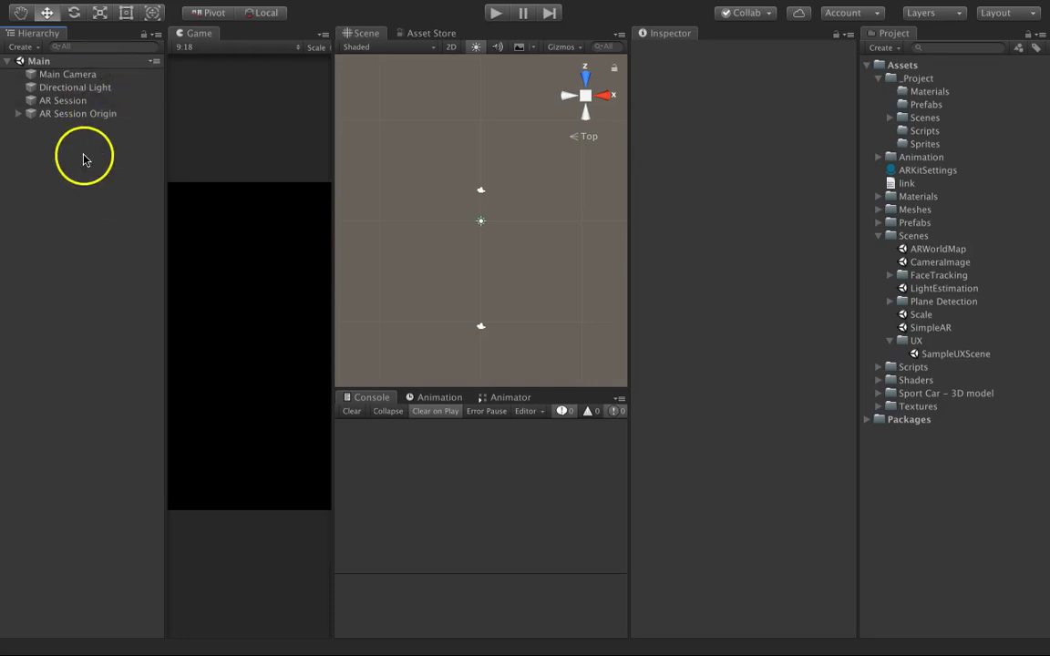
# Add a UI canvas to the Main scene
pyautogui.rightClick(91, 161)
pyautogui.moveTo(173, 371)
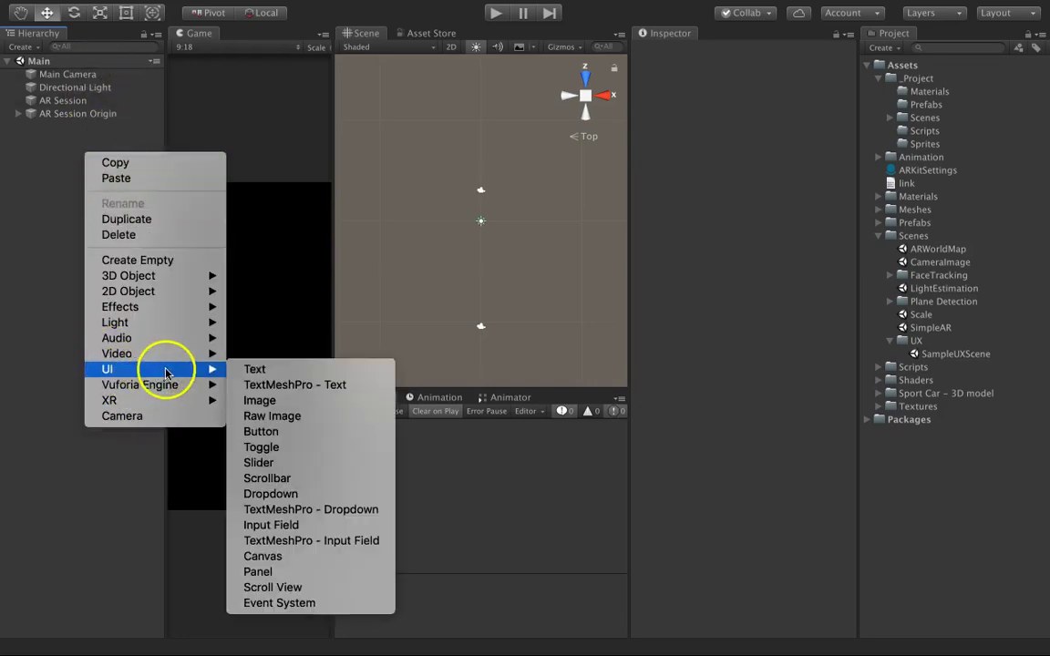
pyautogui.click(306, 556)
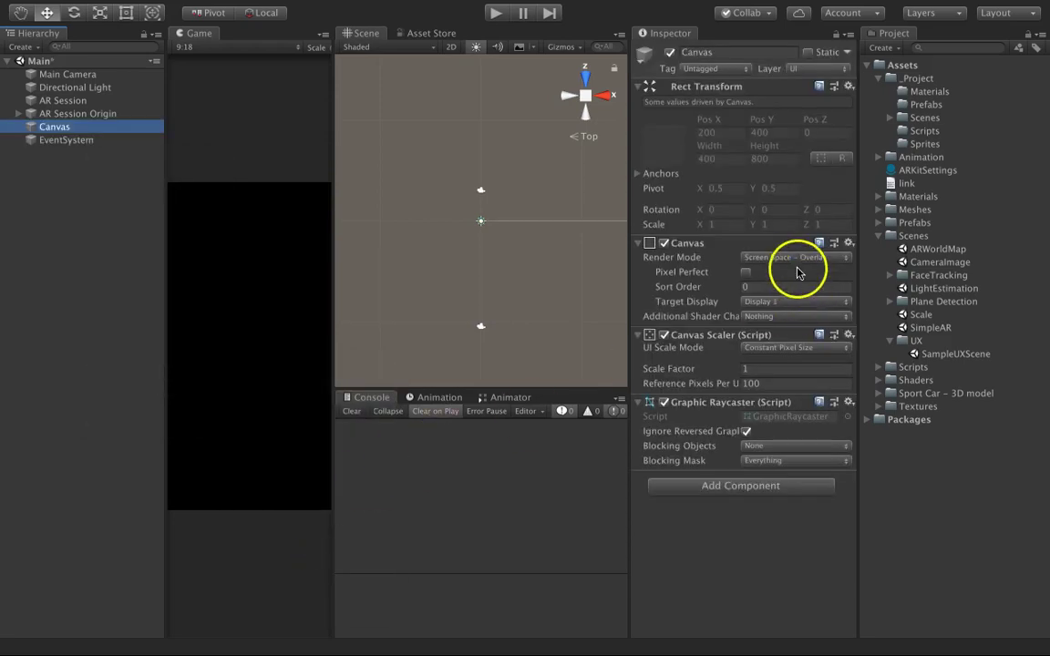
# Set the Canvas Scaler to Scale With Screen Size with a 1080 x 1920 reference resolution and a Match value of 0.5
pyautogui.click(770, 350)
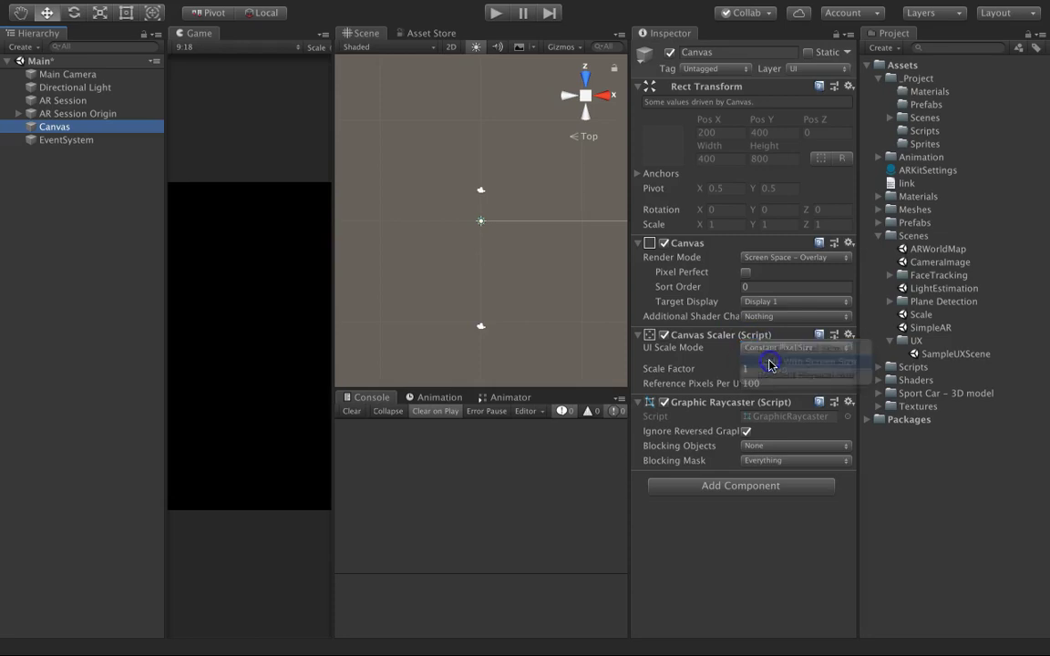
pyautogui.click(766, 362)
pyautogui.click(744, 383)
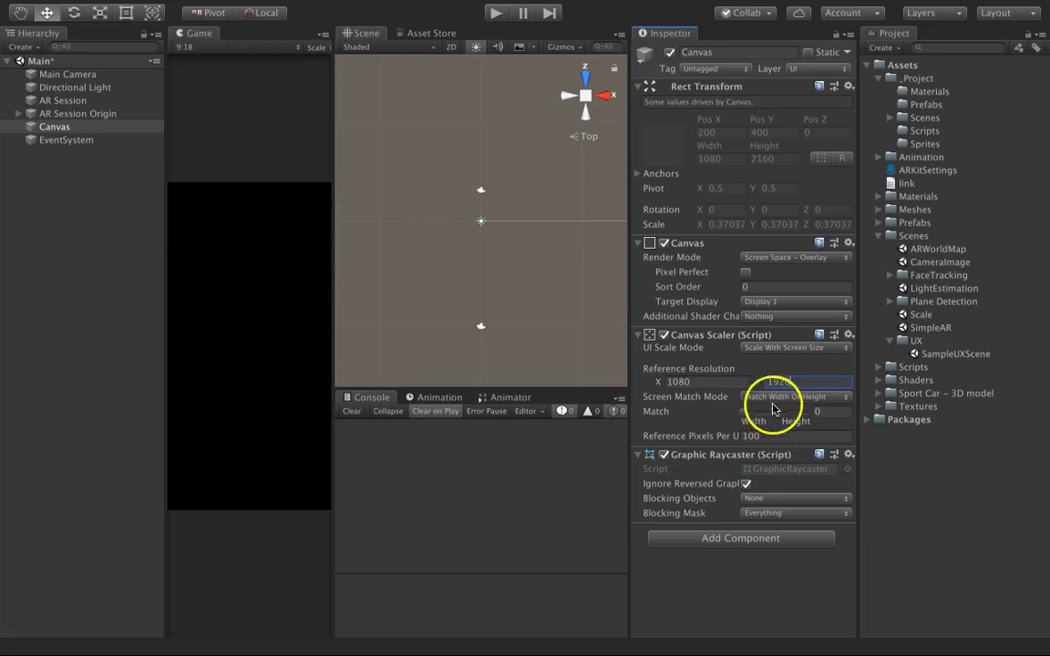
pyautogui.click(818, 412)
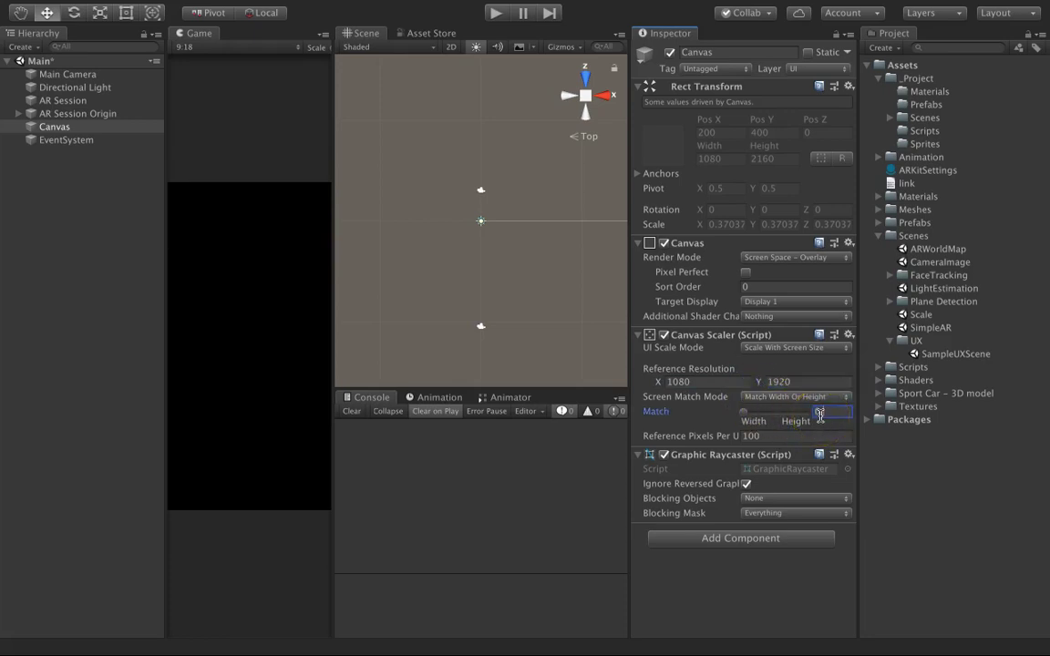
pyautogui.write('0.5')
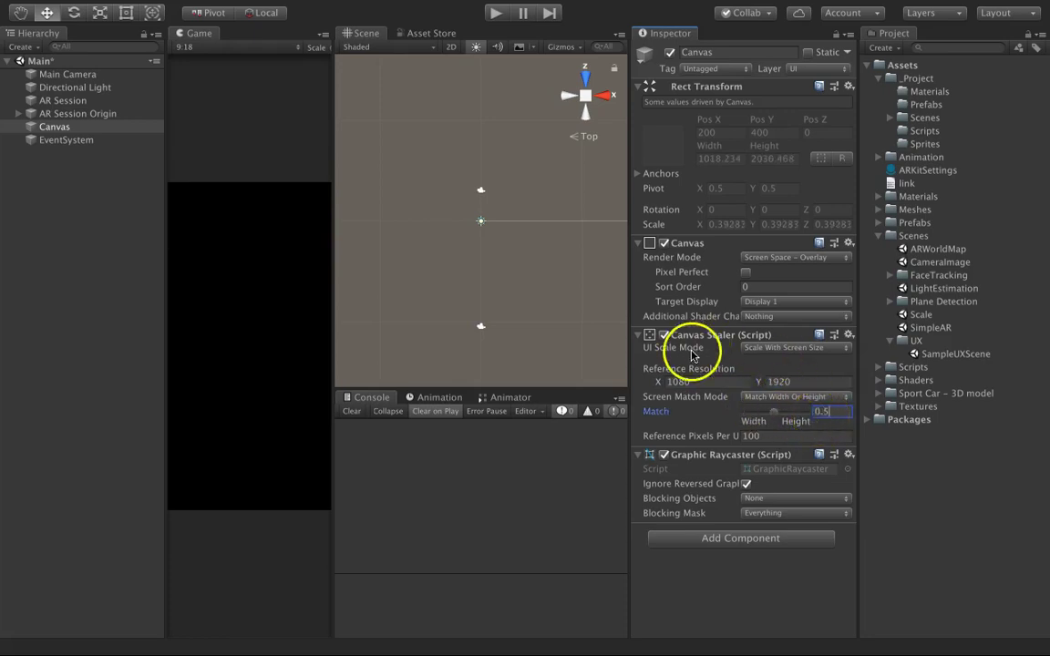
# Frame the Canvas in a 2D Scene view with the Rect tool active
pyautogui.click(82, 131)
pyautogui.press('t')
pyautogui.click(452, 47)
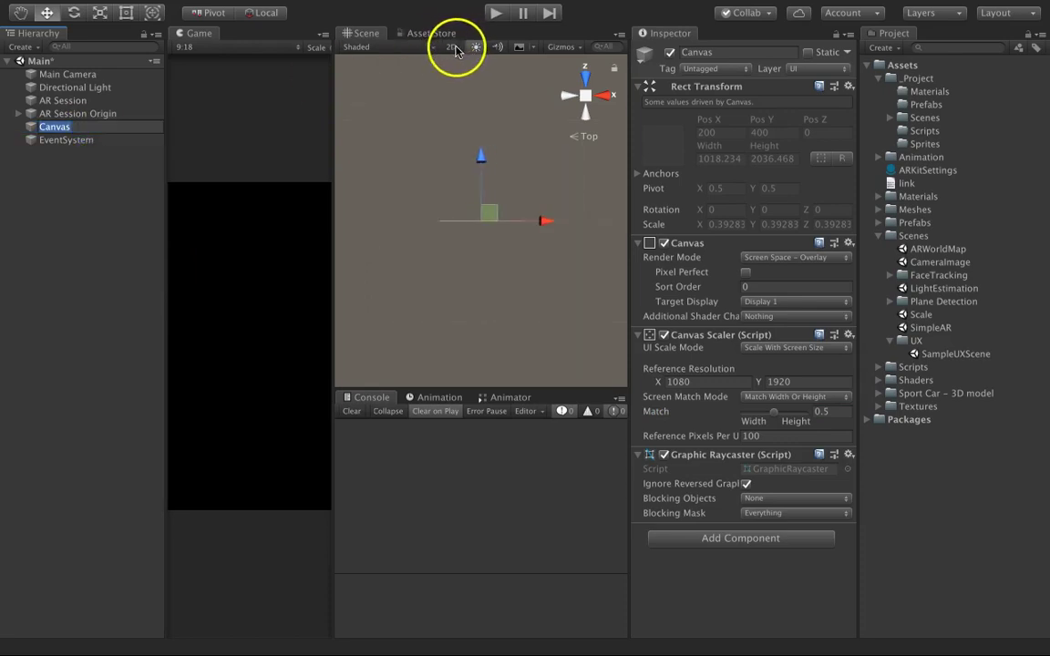
pyautogui.click(453, 47)
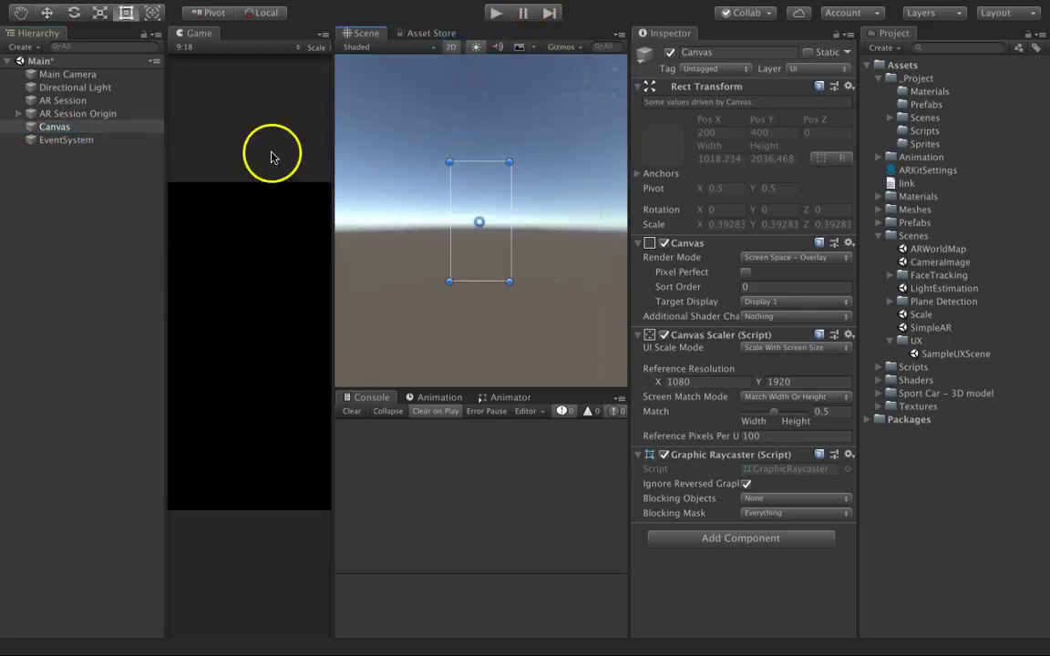
# Add a UI panel inside the Canvas and set its source image to None
pyautogui.rightClick(129, 127)
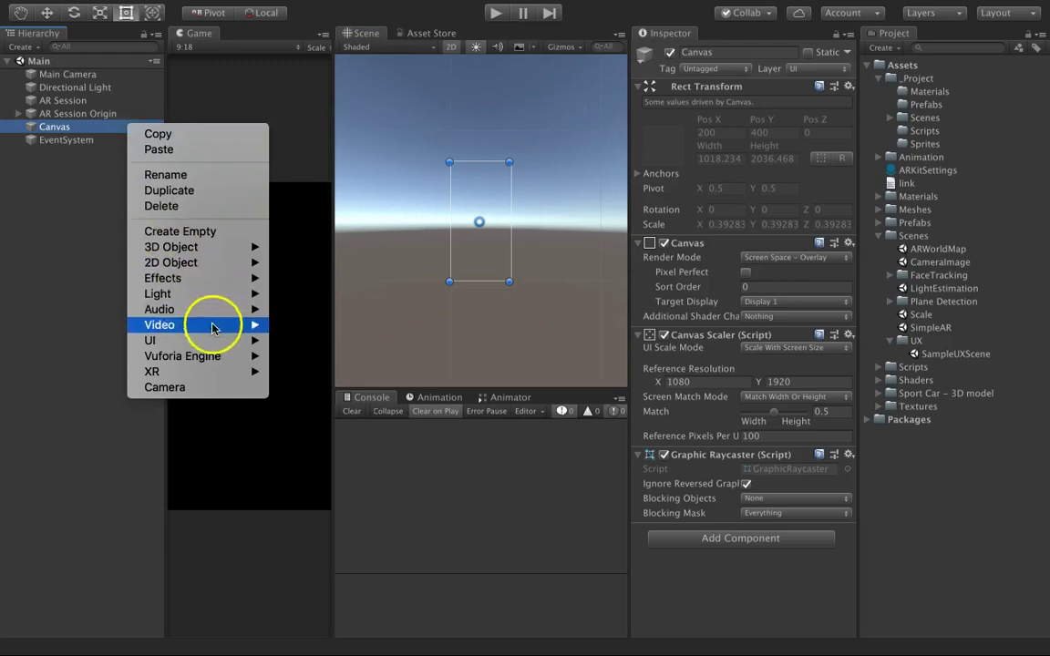
pyautogui.moveTo(221, 345)
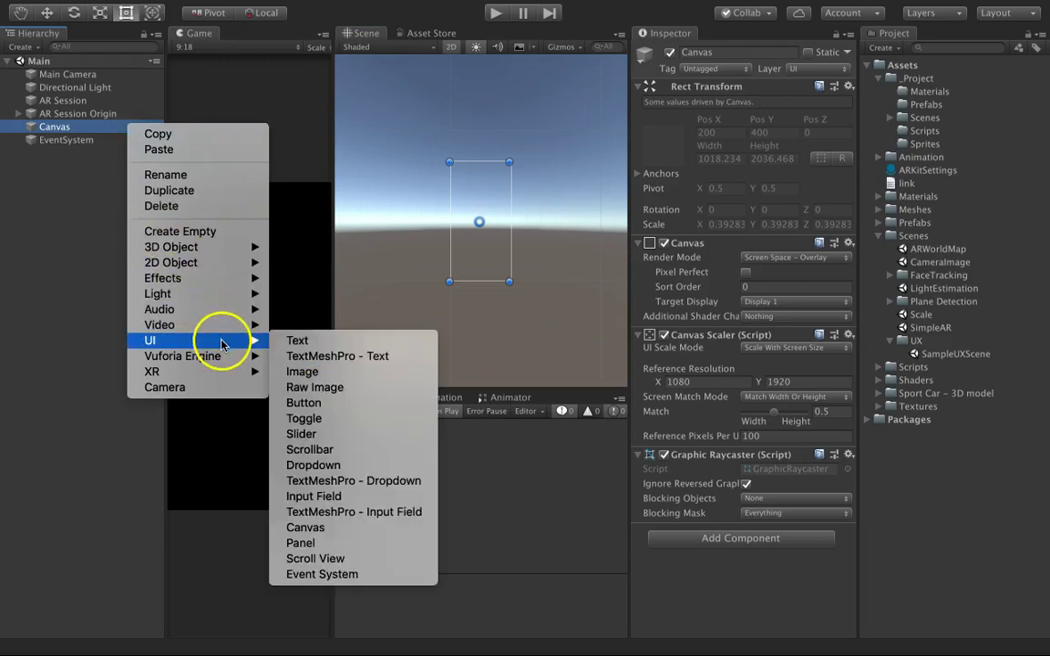
pyautogui.click(310, 543)
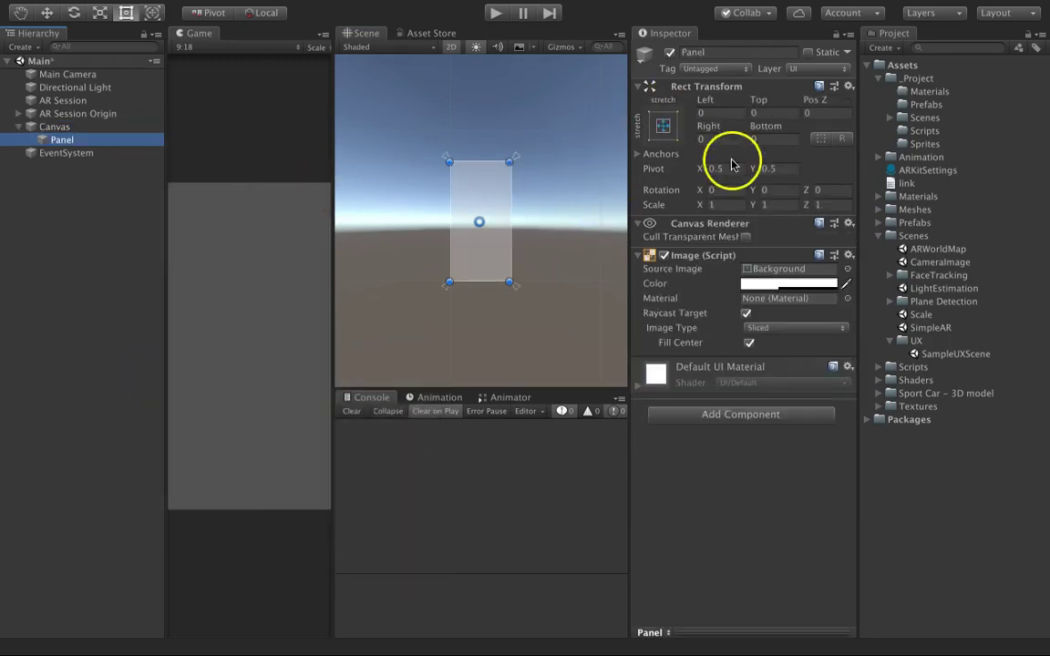
pyautogui.click(848, 269)
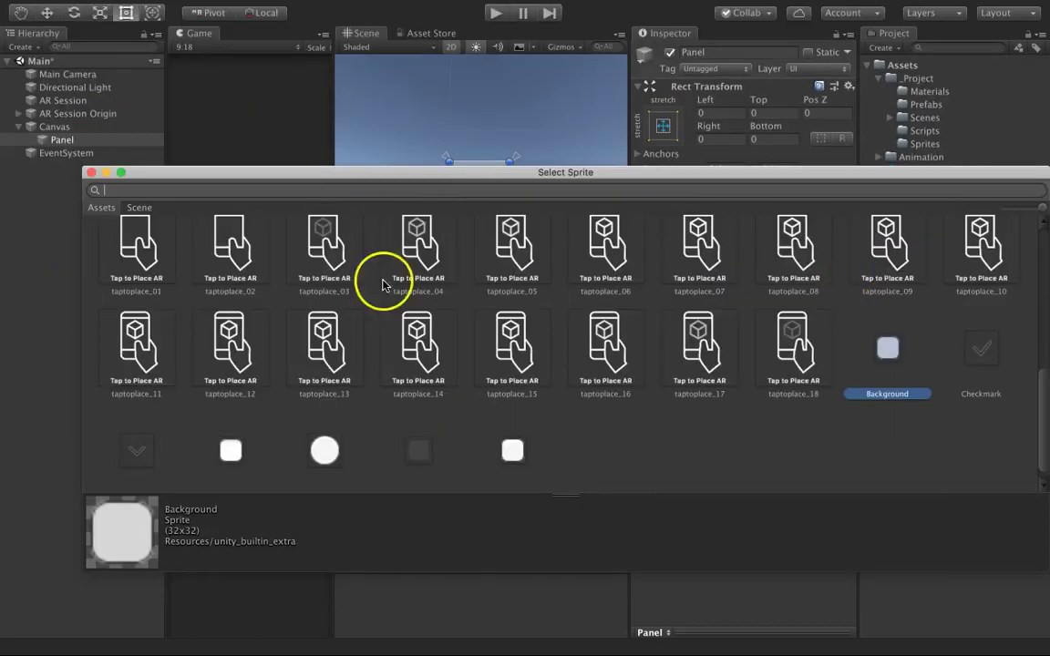
pyautogui.scroll(10, 173, 284)
pyautogui.doubleClick(155, 270)
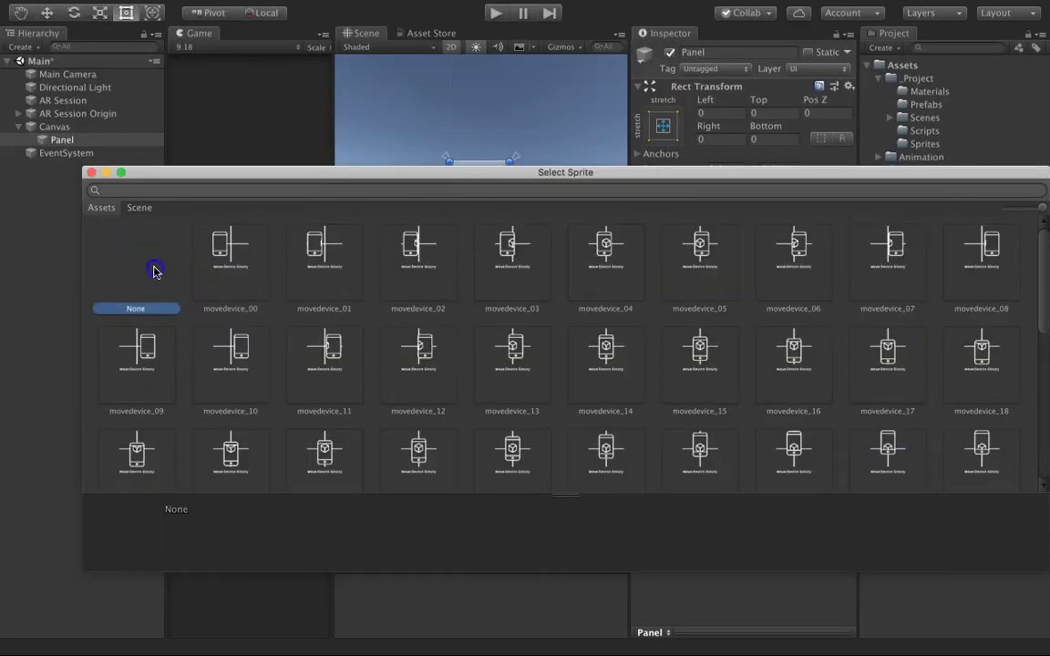
pyautogui.click(128, 144)
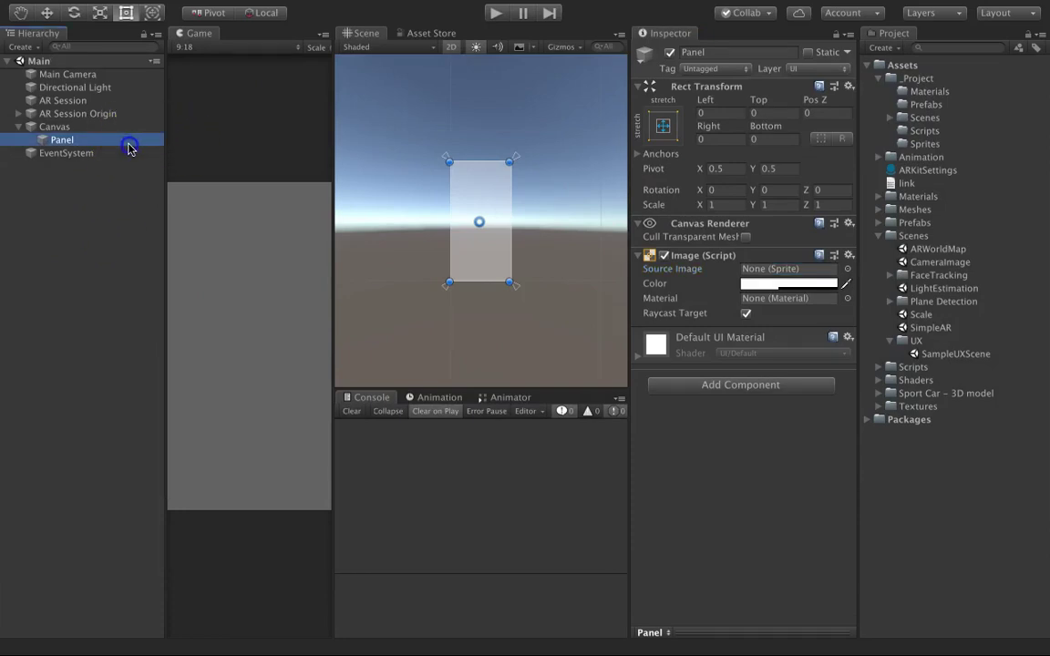
pyautogui.click(130, 146)
pyautogui.rightClick(129, 144)
pyautogui.press('Escape')
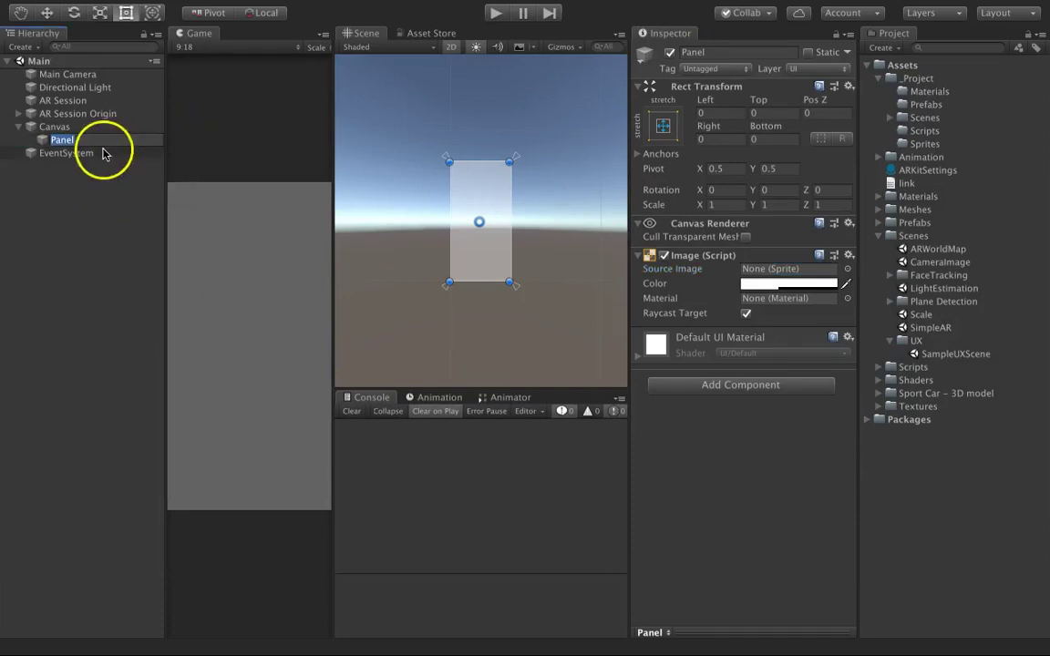
pyautogui.click(53, 128)
# Add a UI image as a child of the Panel
pyautogui.click(62, 140)
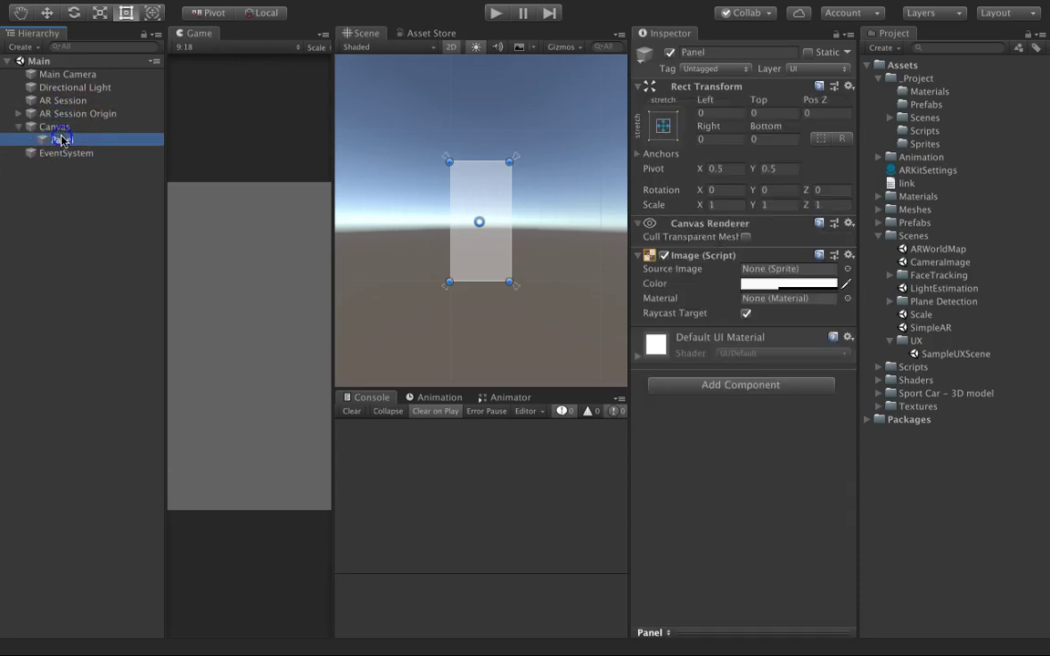
pyautogui.rightClick(62, 141)
pyautogui.moveTo(145, 352)
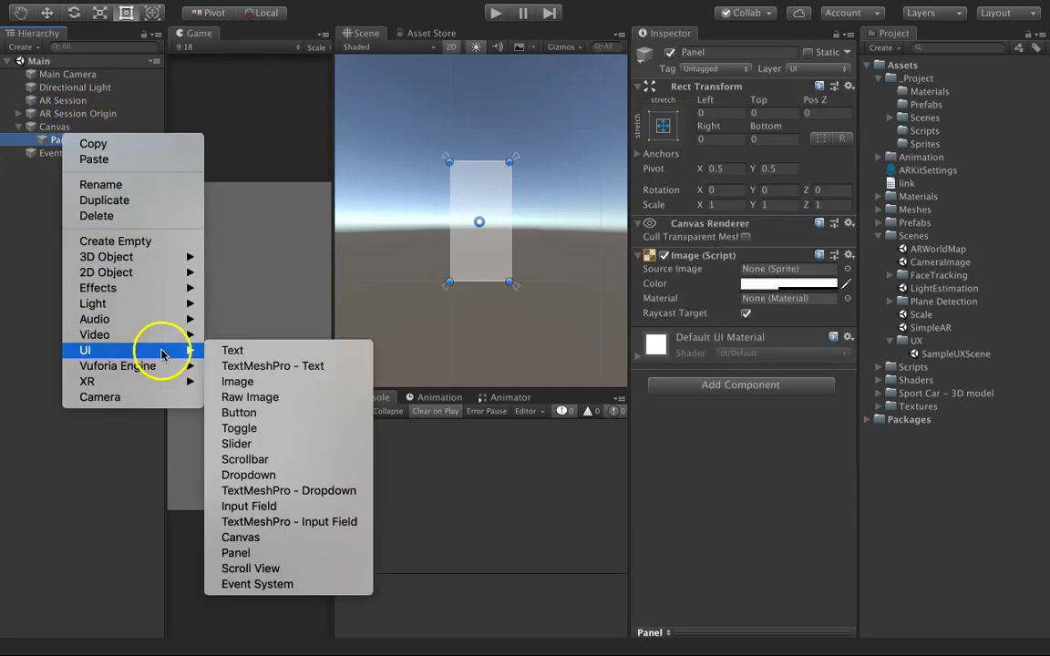
pyautogui.click(244, 381)
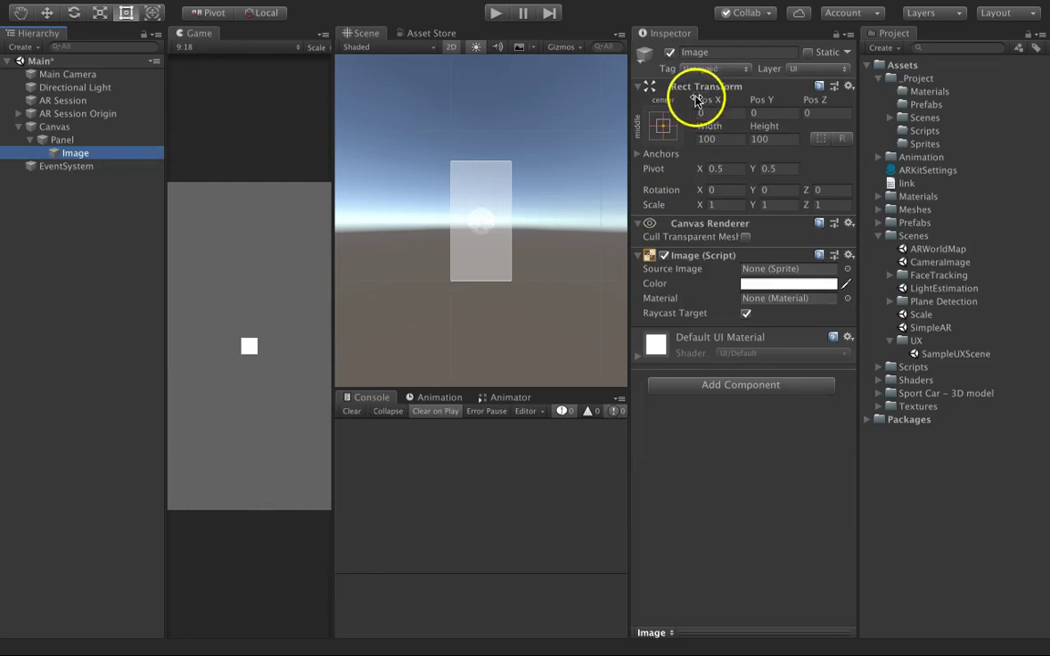
# Anchor and position the image along the Panel's bottom edge with horizontal stretch, and set its height to 300
pyautogui.click(663, 131)
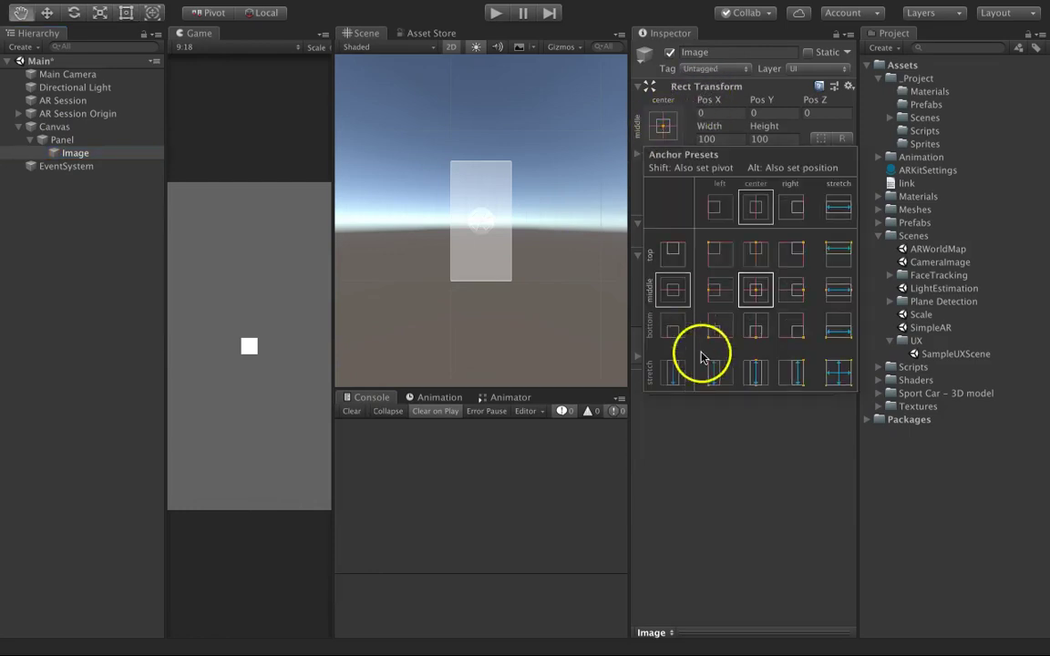
pyautogui.keyDown('alt'); pyautogui.click(838, 328); pyautogui.keyUp('alt')
pyautogui.click(766, 138)
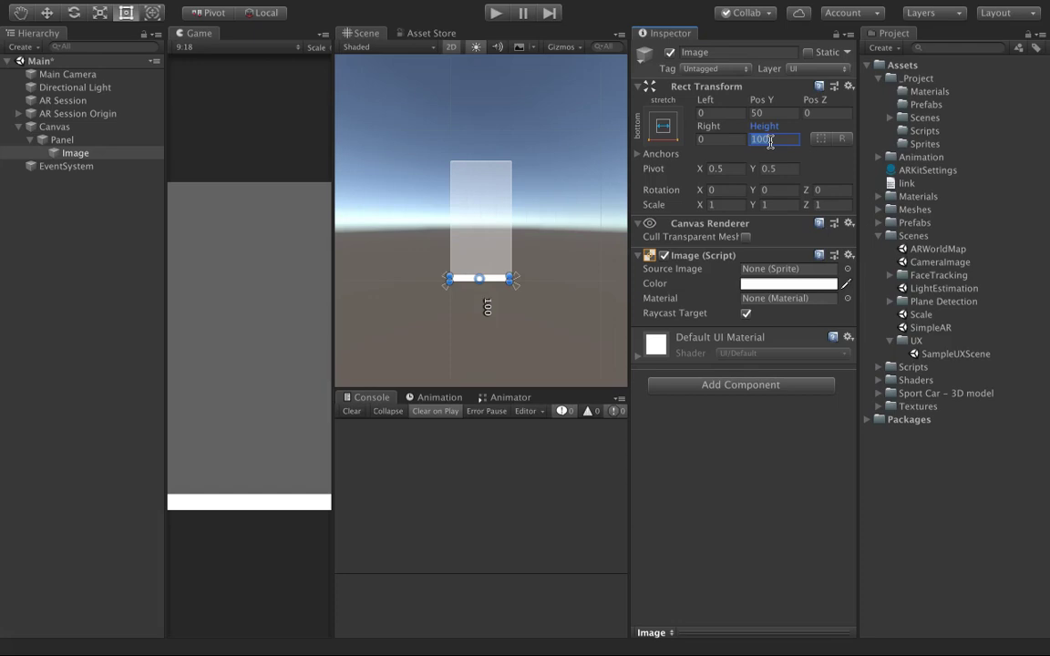
pyautogui.write('300')
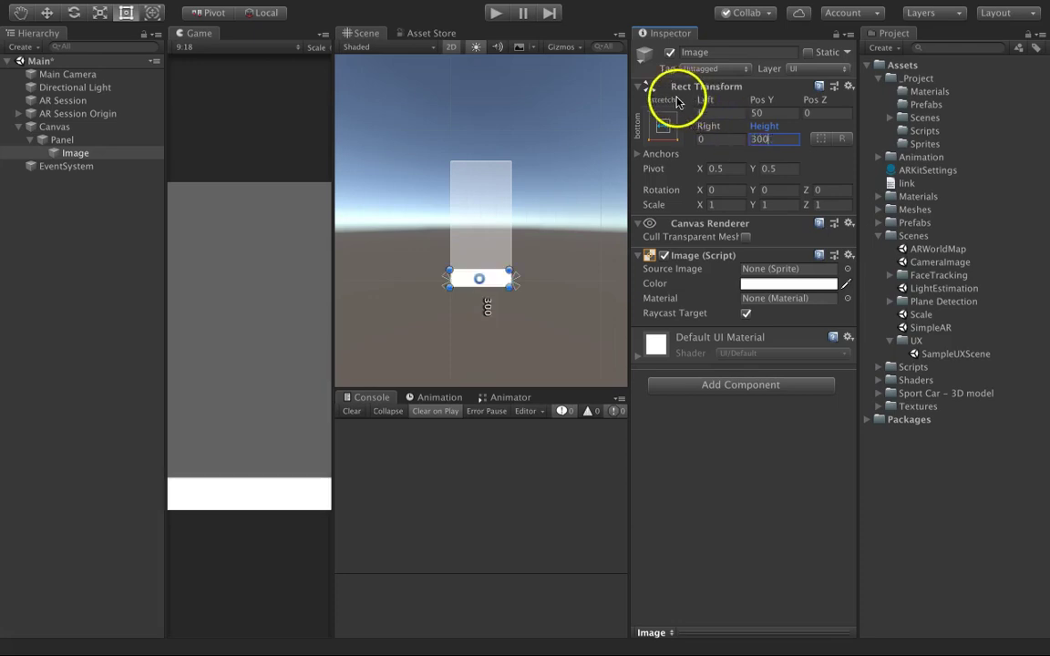
pyautogui.click(663, 126)
pyautogui.keyDown('alt'); pyautogui.click(832, 323); pyautogui.keyUp('alt')
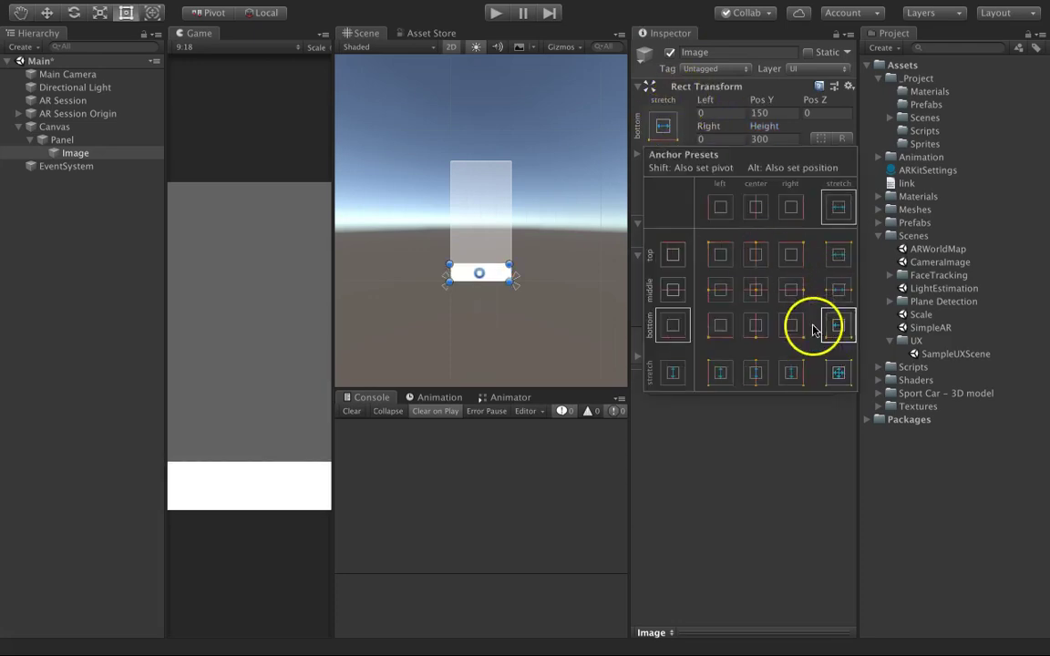
# Rename the image under the Panel as ImageBackgroundButtons
pyautogui.click(85, 154)
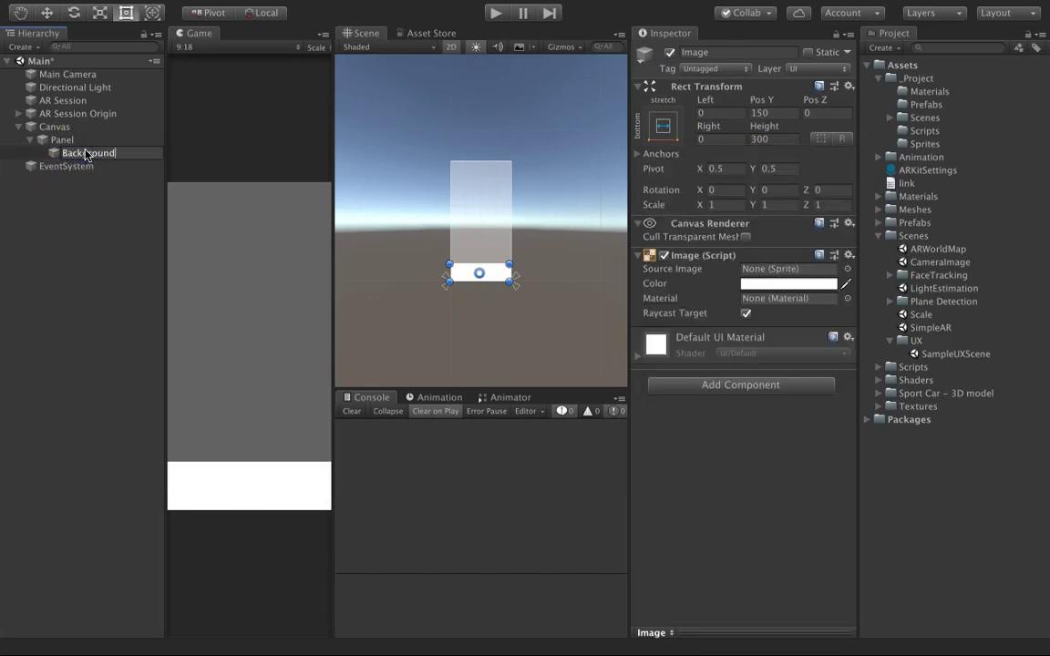
pyautogui.write('BackgroundButtons')
pyautogui.press('Return')
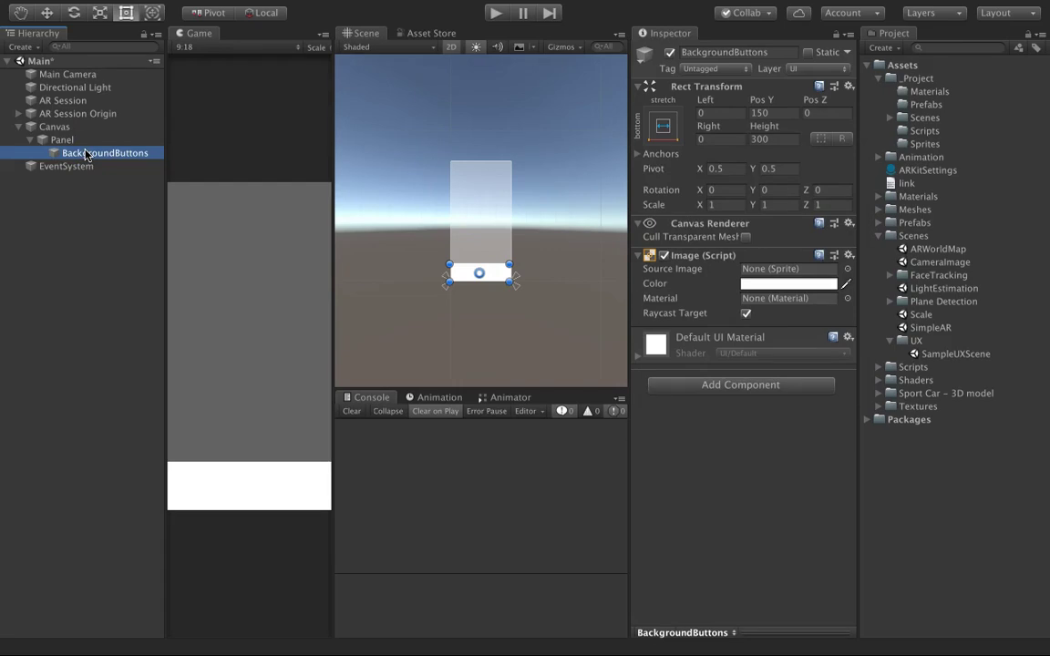
pyautogui.click(87, 155)
pyautogui.press('Home')
pyautogui.write('Image')
pyautogui.press('Return')
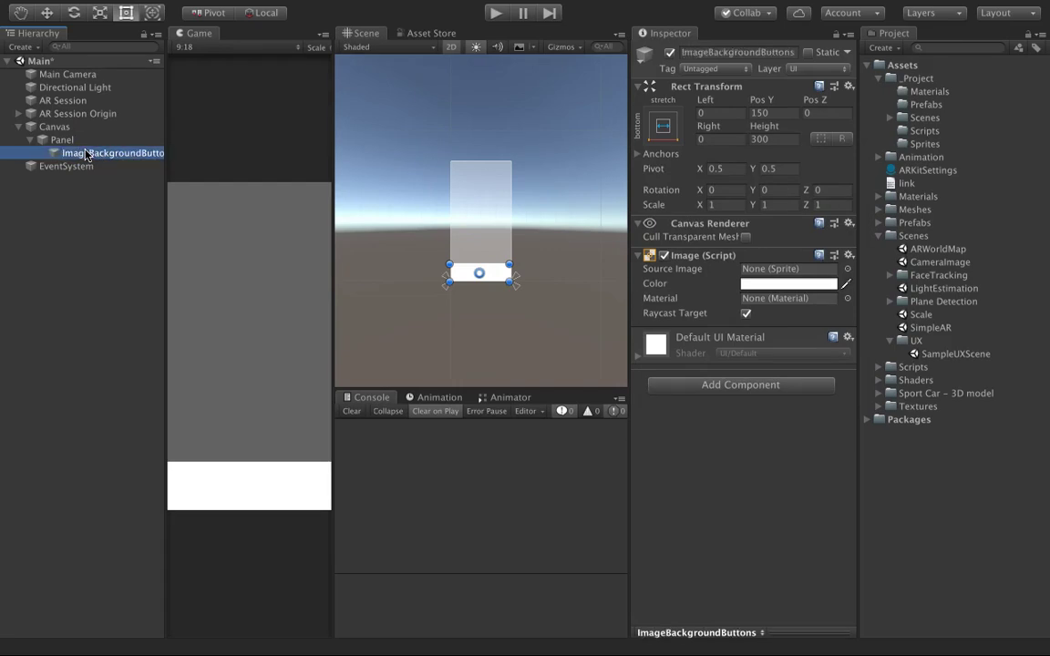
# Add a UI image as a child of ImageBackgroundButtons
pyautogui.click(111, 160)
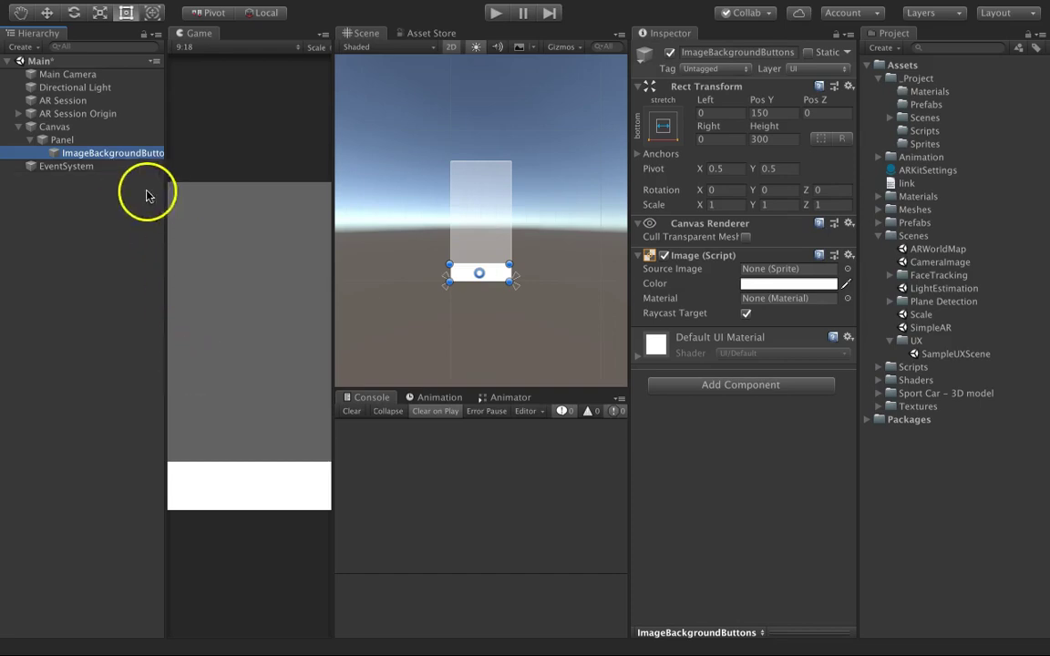
pyautogui.rightClick(107, 161)
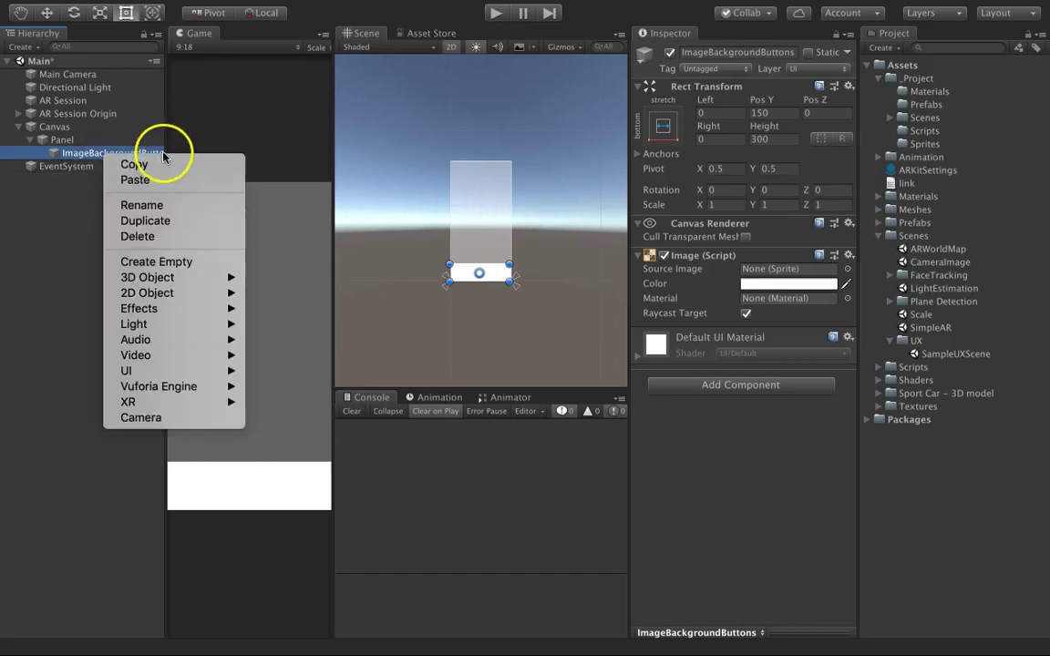
pyautogui.moveTo(228, 369)
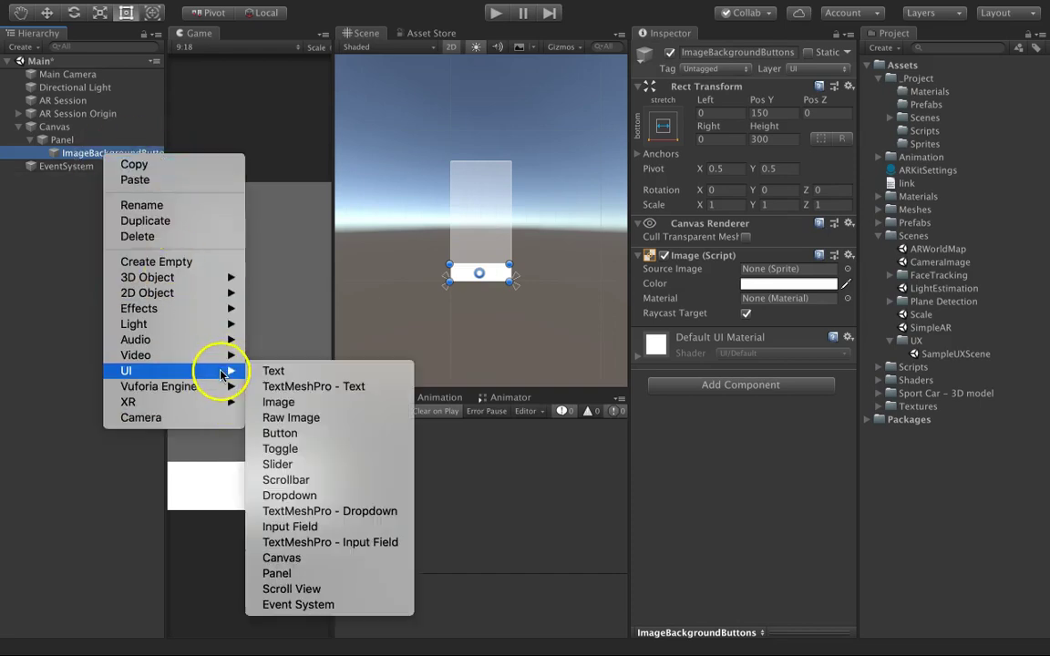
pyautogui.click(319, 404)
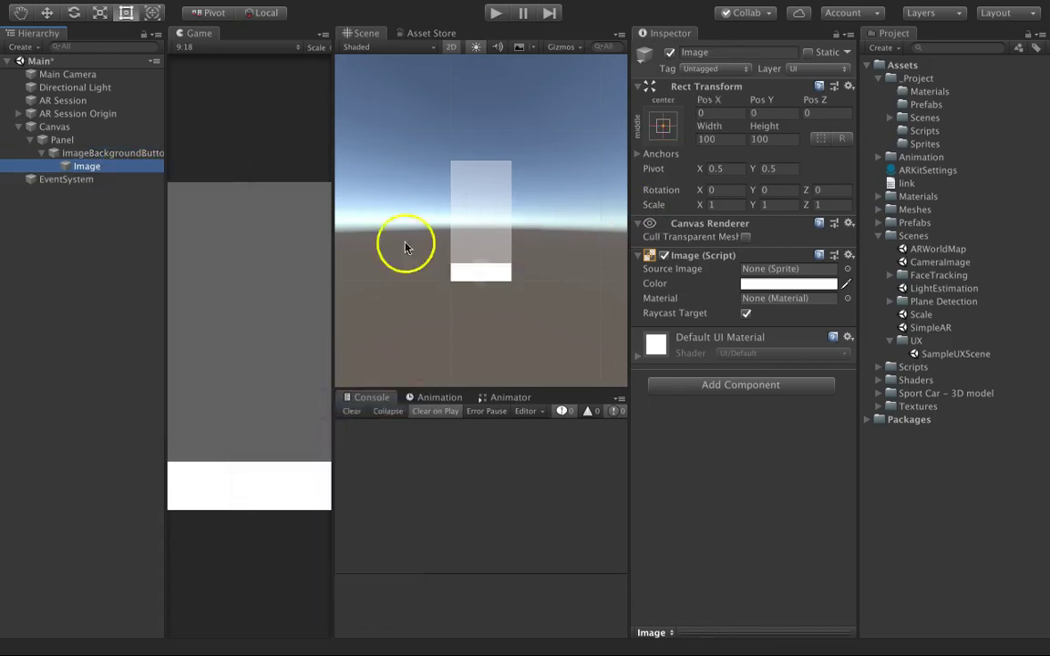
# Set the ImageBackgroundButtons image color to a dark brownish grey, hex 504747
pyautogui.click(120, 153)
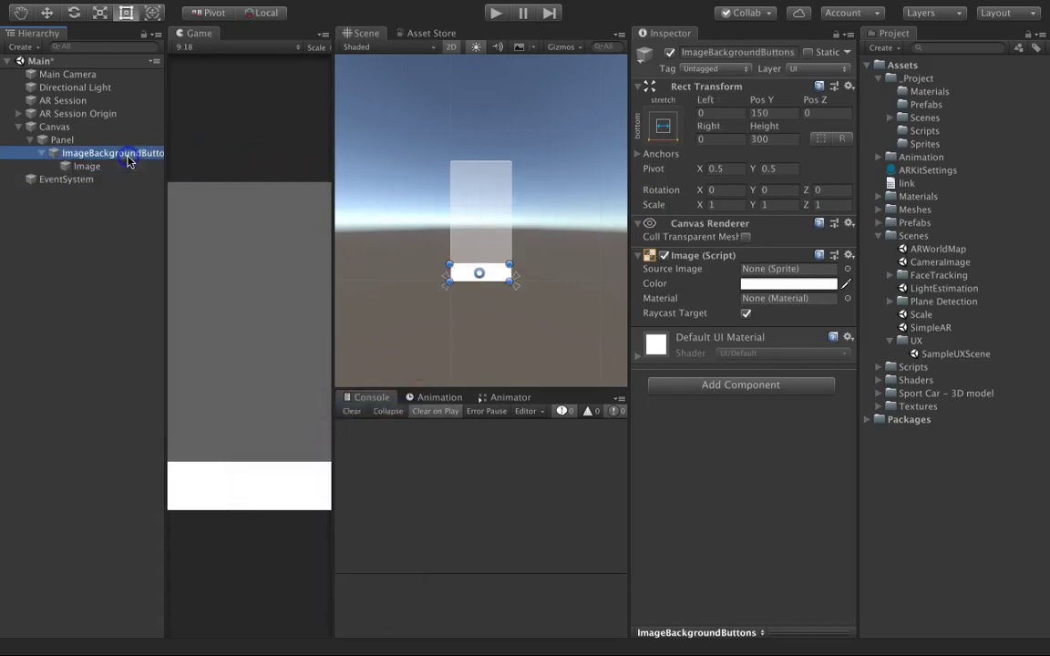
pyautogui.click(809, 283)
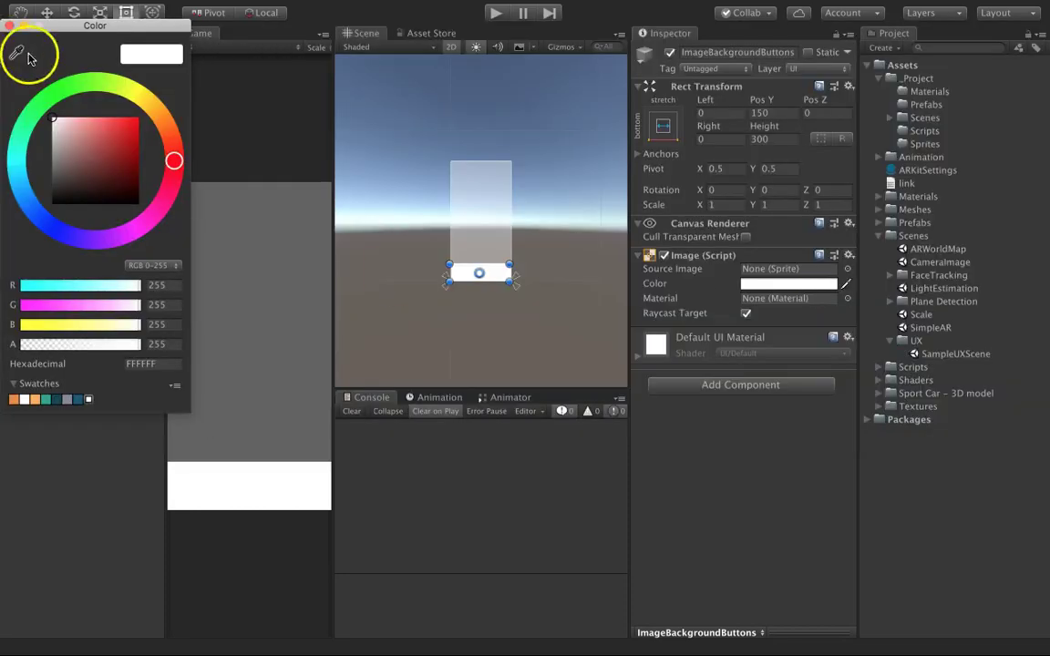
pyautogui.click(61, 177)
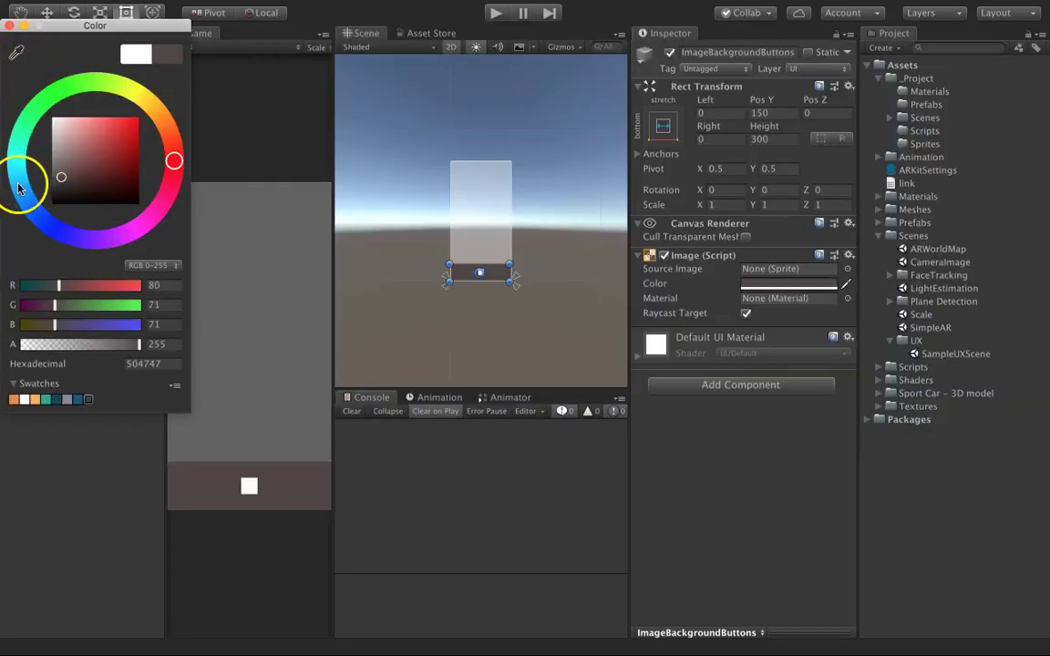
pyautogui.click(268, 169)
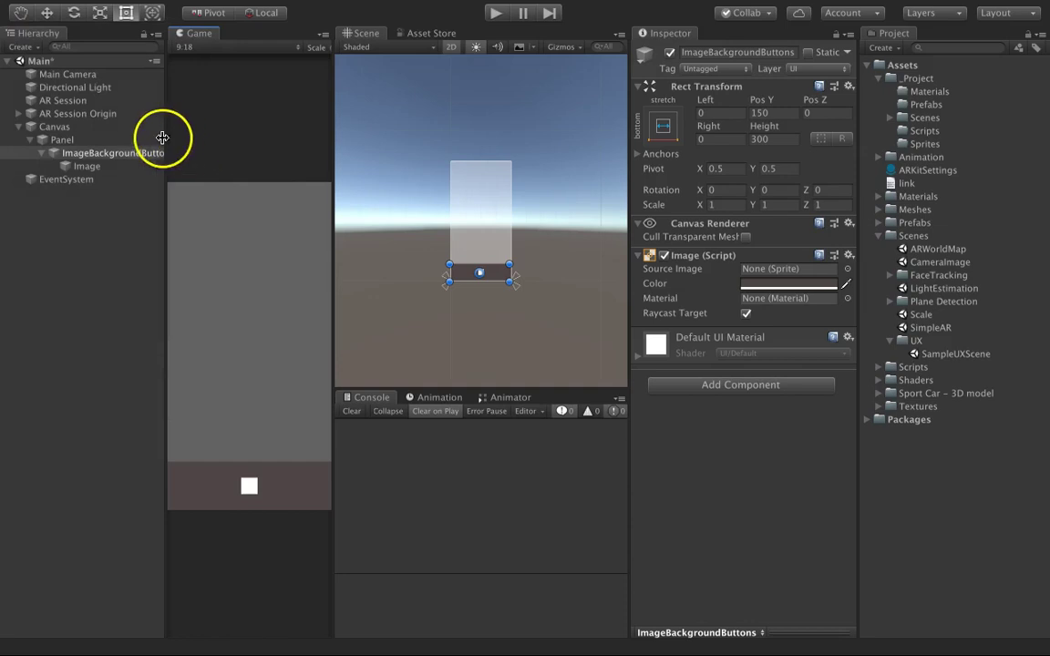
# Rename the child image under ImageBackgroundButtons as ButtonLightFront
pyautogui.click(98, 170)
pyautogui.click(100, 171)
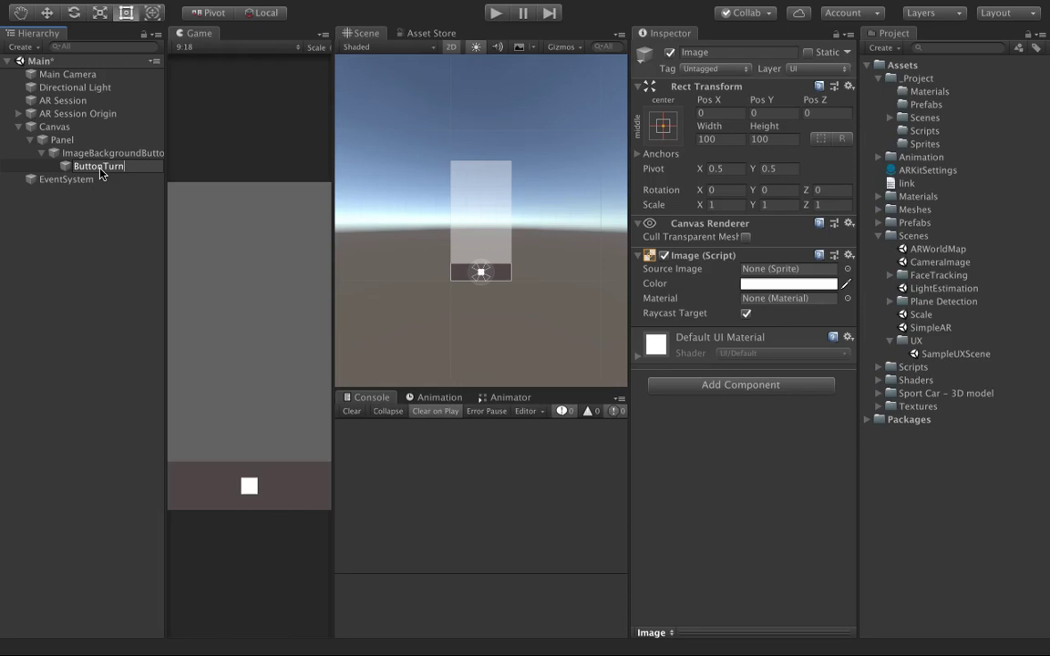
pyautogui.press('BackSpace')
pyautogui.press('BackSpace')
pyautogui.press('BackSpace')
pyautogui.press('BackSpace')
pyautogui.write('LightFront')
pyautogui.press('Return')
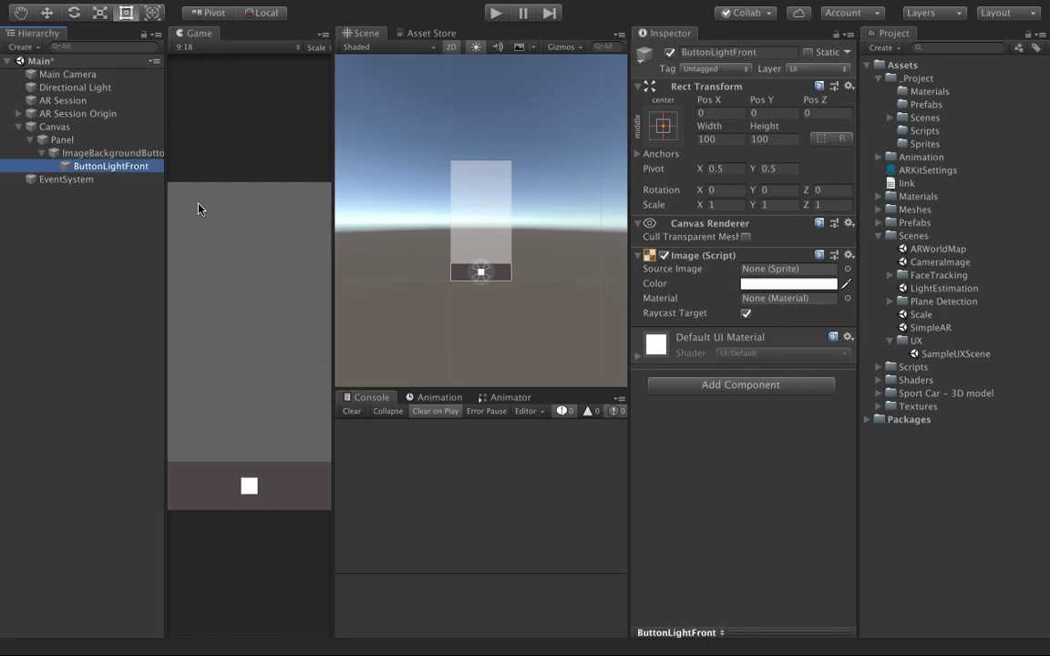
# Duplicate ButtonLightFront and rename the copy as ButtonLightsBack
pyautogui.hotkey('ctrl', 'd')
pyautogui.press('F2')
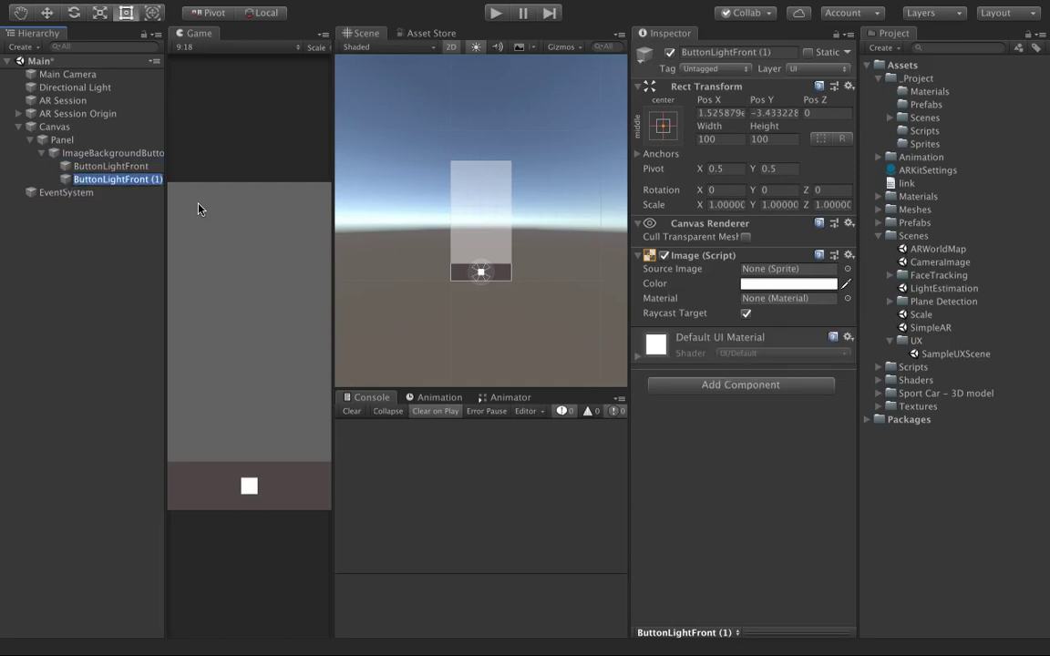
pyautogui.press('Right')
pyautogui.press('BackSpace')
pyautogui.press('BackSpace')
pyautogui.press('BackSpace')
pyautogui.press('BackSpace')
pyautogui.press('BackSpace')
pyautogui.press('BackSpace')
pyautogui.press('BackSpace')
pyautogui.press('BackSpace')
pyautogui.press('BackSpace')
pyautogui.write('s')
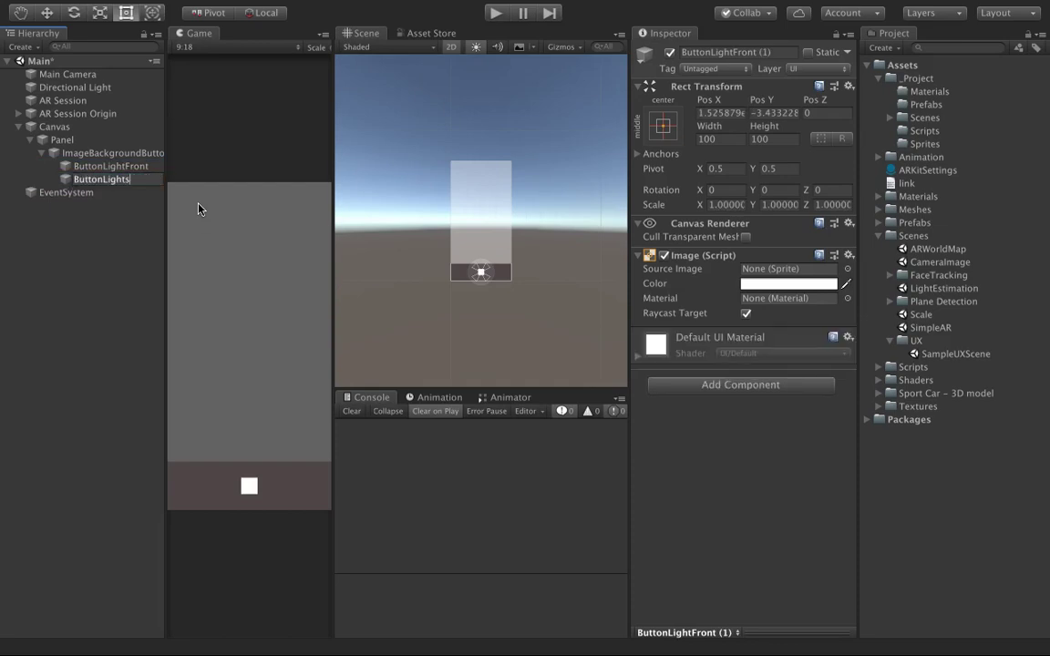
pyautogui.write('Back')
pyautogui.press('Return')
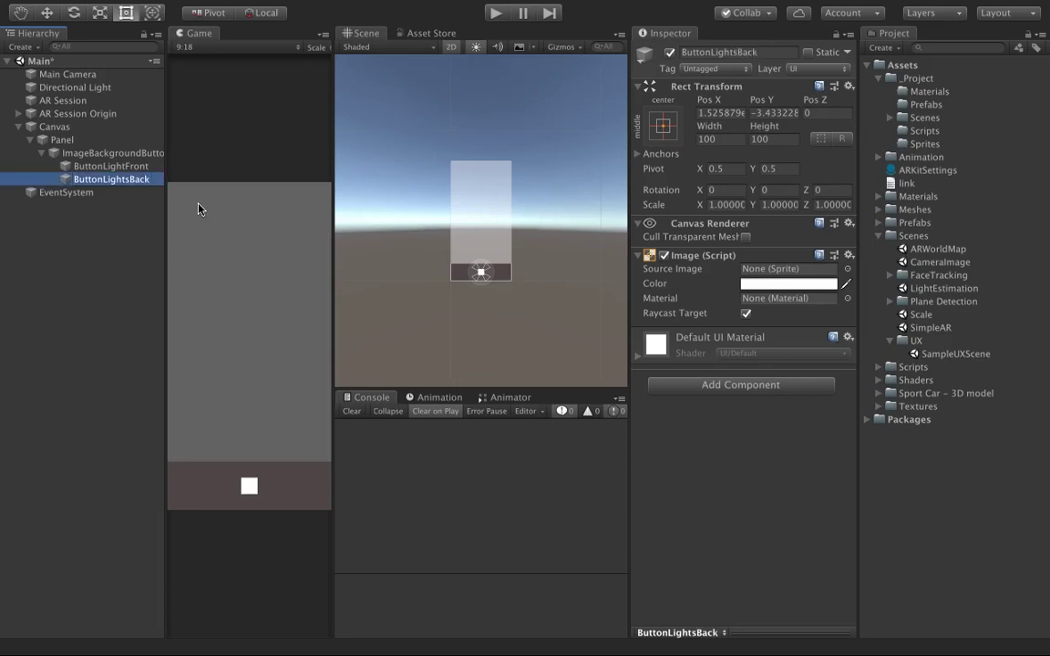
# Rename ButtonLightFront as ButtonLightsFront
pyautogui.press('Up')
pyautogui.press('F2')
pyautogui.press('Right')
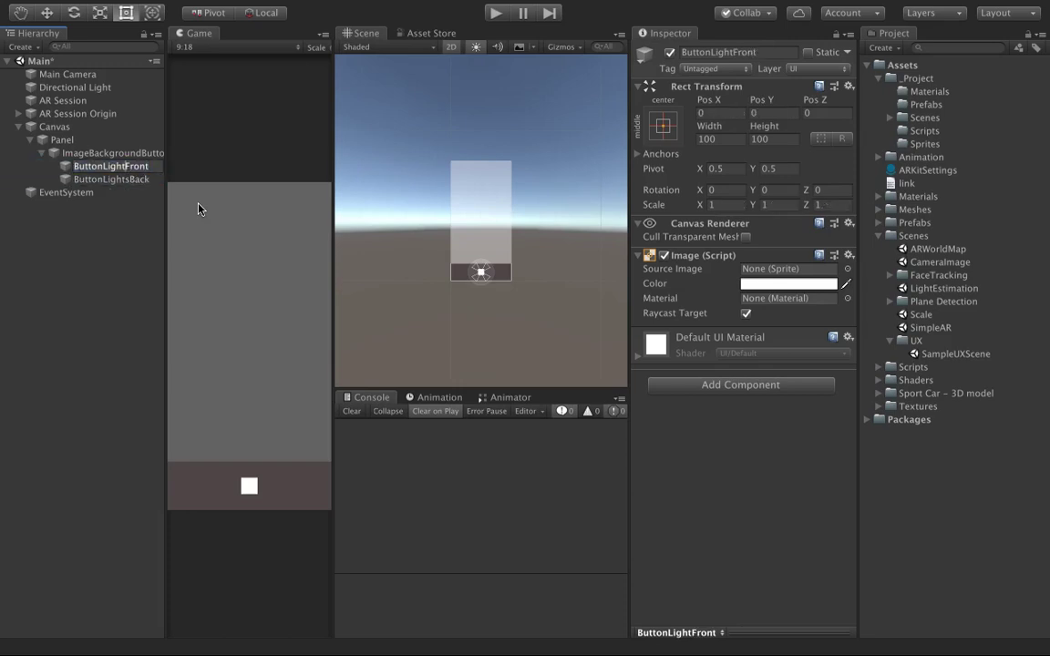
pyautogui.press('Left')
pyautogui.press('Left')
pyautogui.press('Left')
pyautogui.write('s')
pyautogui.press('Return')
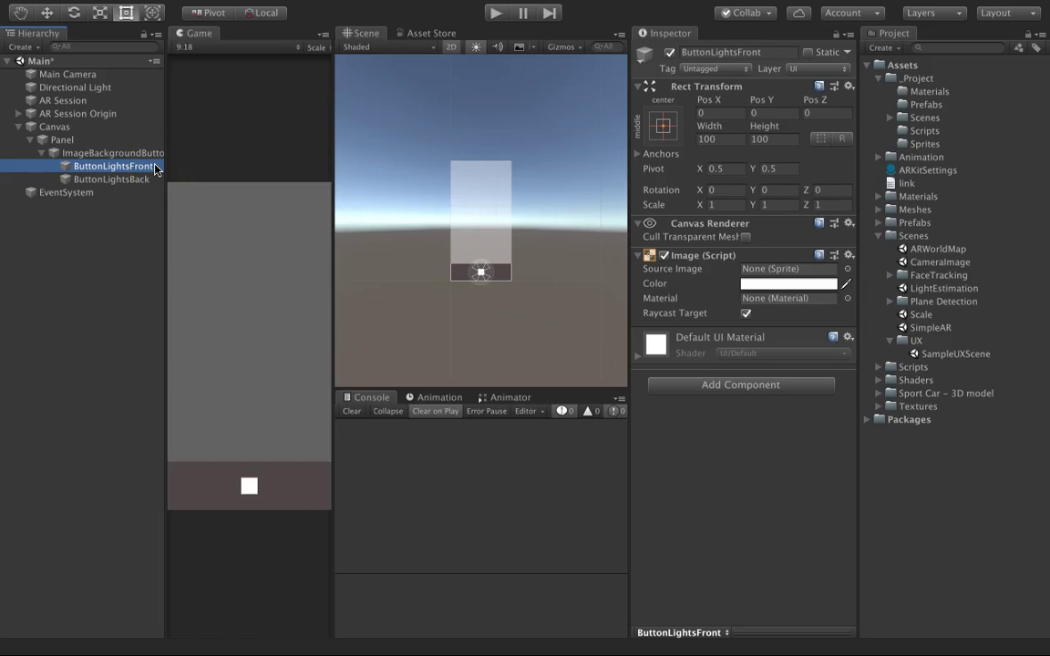
# Duplicate ButtonLightsBack three times and delete the last two copies, keeping only the first one
pyautogui.click(141, 179)
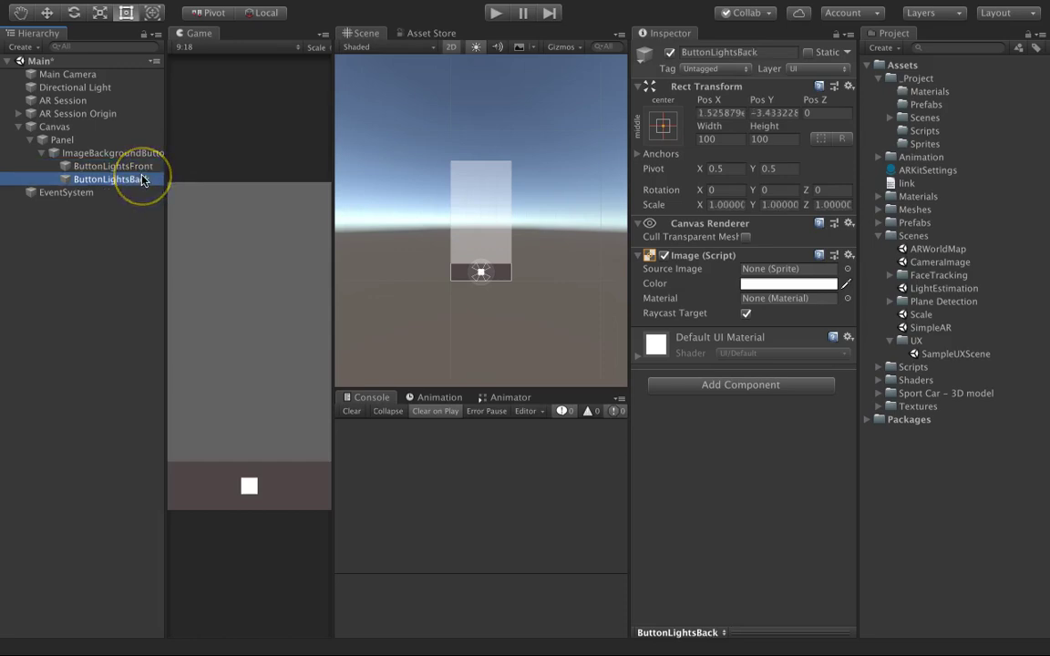
pyautogui.hotkey('ctrl', 'd')
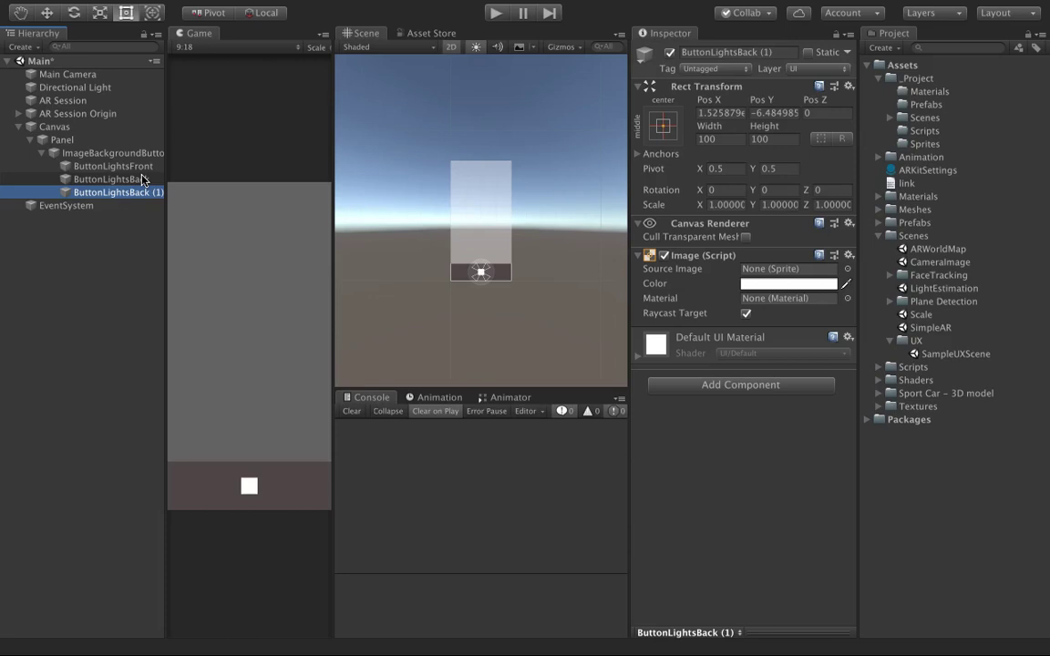
pyautogui.hotkey('ctrl', 'd')
pyautogui.hotkey('ctrl', 'd')
pyautogui.moveTo(143, 183); pyautogui.dragTo(144, 204)
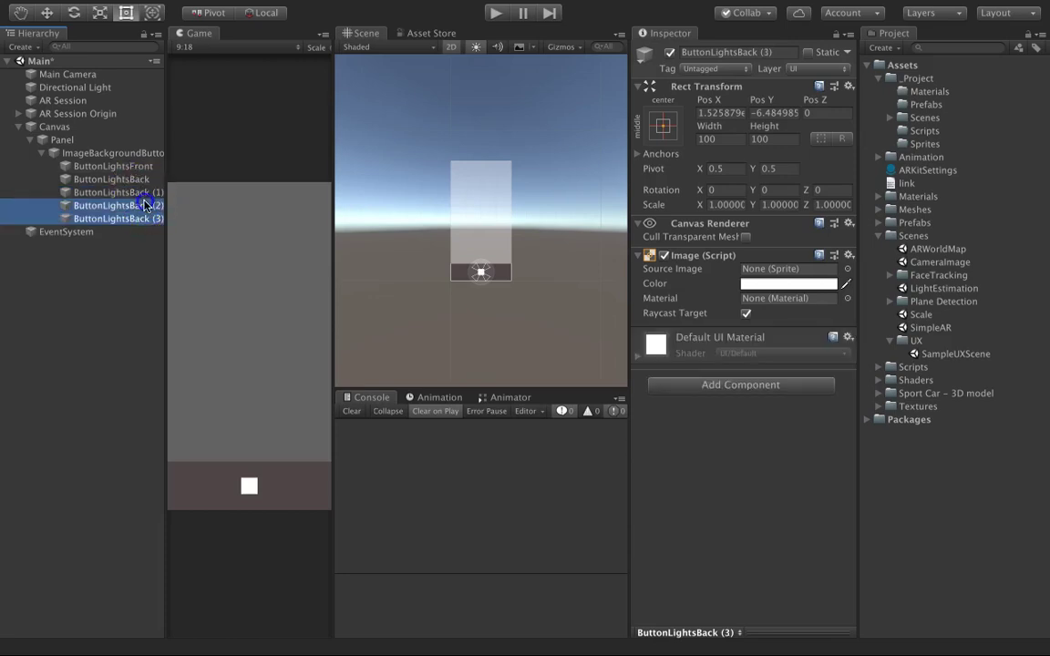
pyautogui.press('Delete')
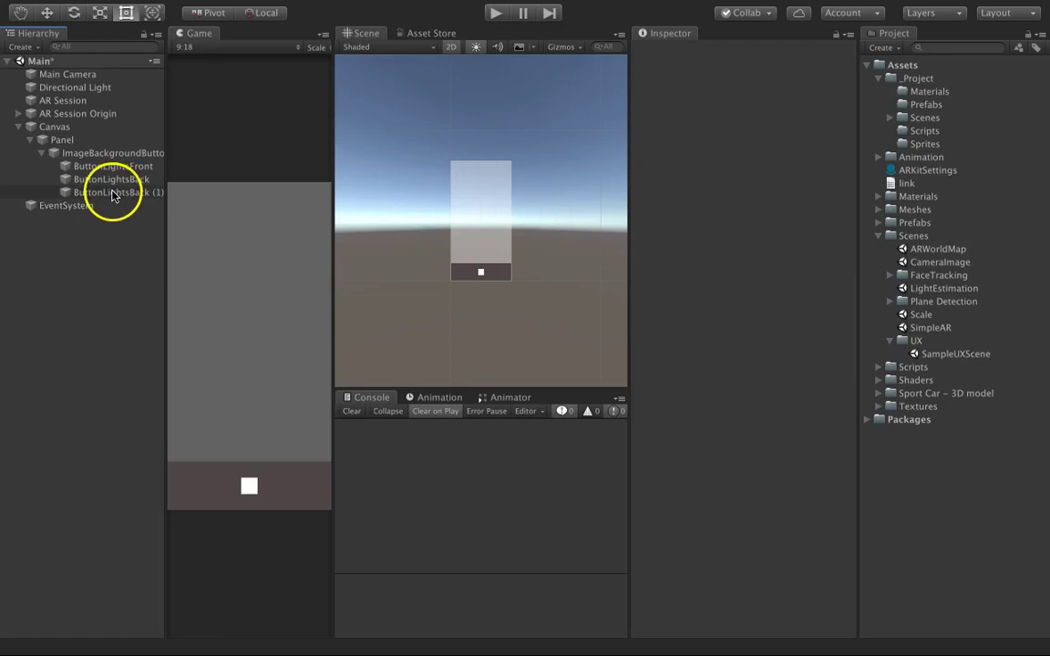
# Rename the remaining copy of ButtonLightsBack as ButtonColor1
pyautogui.click(113, 194)
pyautogui.click(113, 193)
pyautogui.write('ButtonColor')
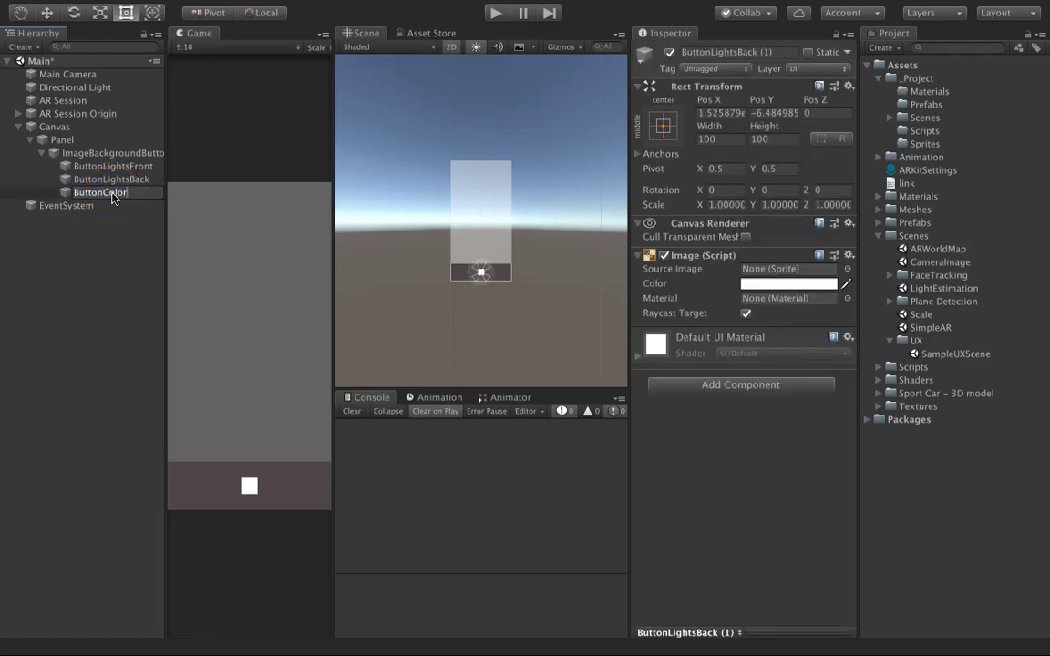
pyautogui.write('1')
pyautogui.press('Return')
# Duplicate ButtonColor1 twice and rename the copies as ButtonColor2 and ButtonColor3
pyautogui.press('super+d')
pyautogui.press('super+d')
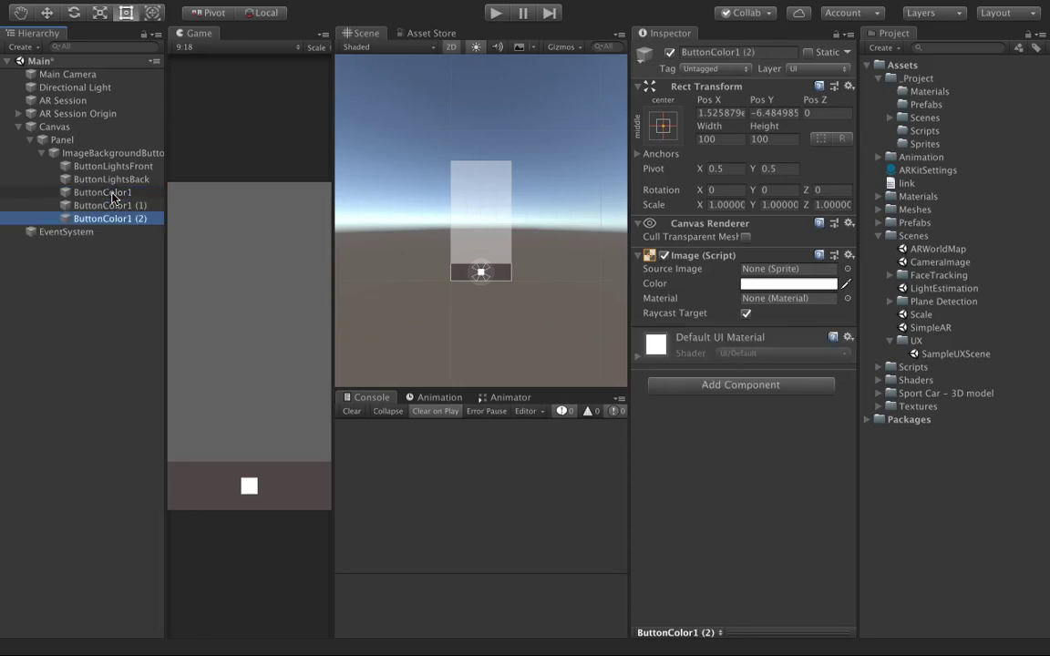
pyautogui.click(112, 206)
pyautogui.click(115, 208)
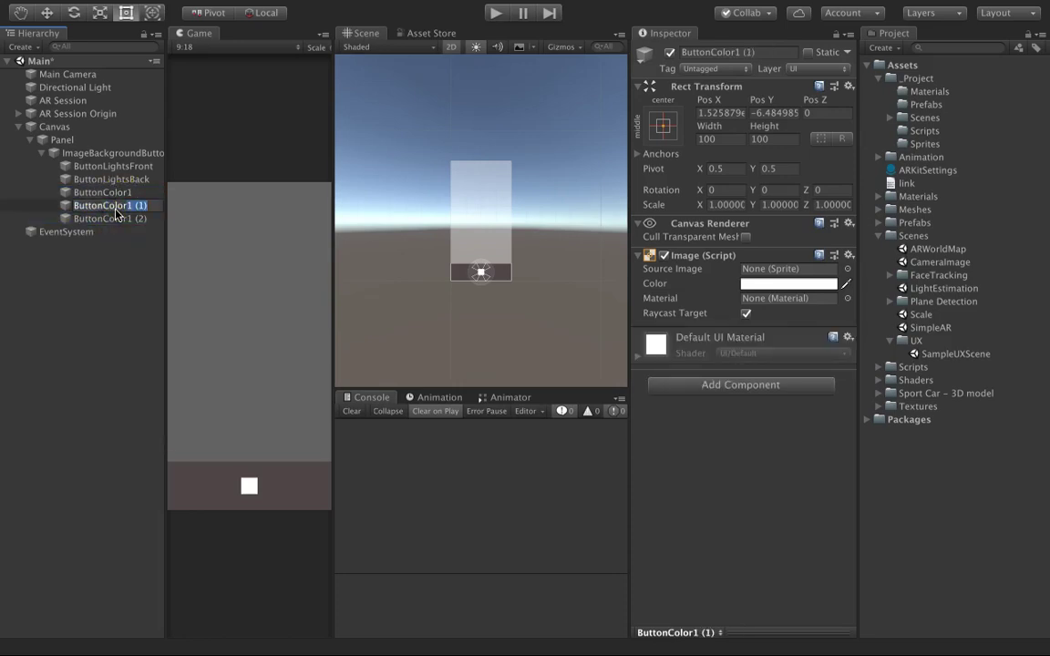
pyautogui.write('ButtonColor2')
pyautogui.press('Return')
pyautogui.click(116, 216)
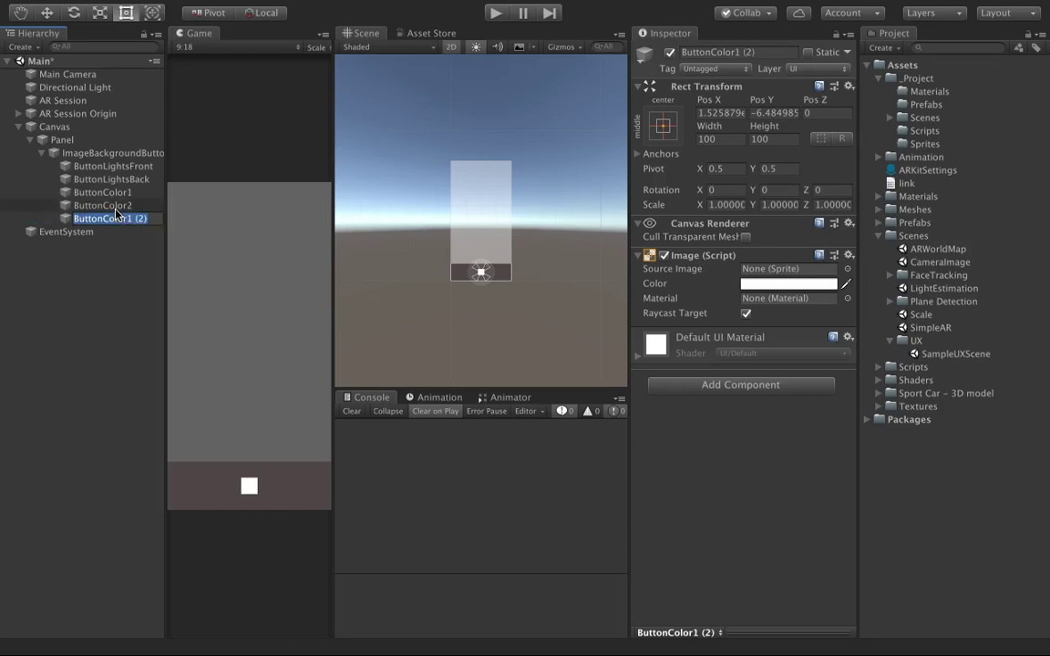
pyautogui.click(116, 216)
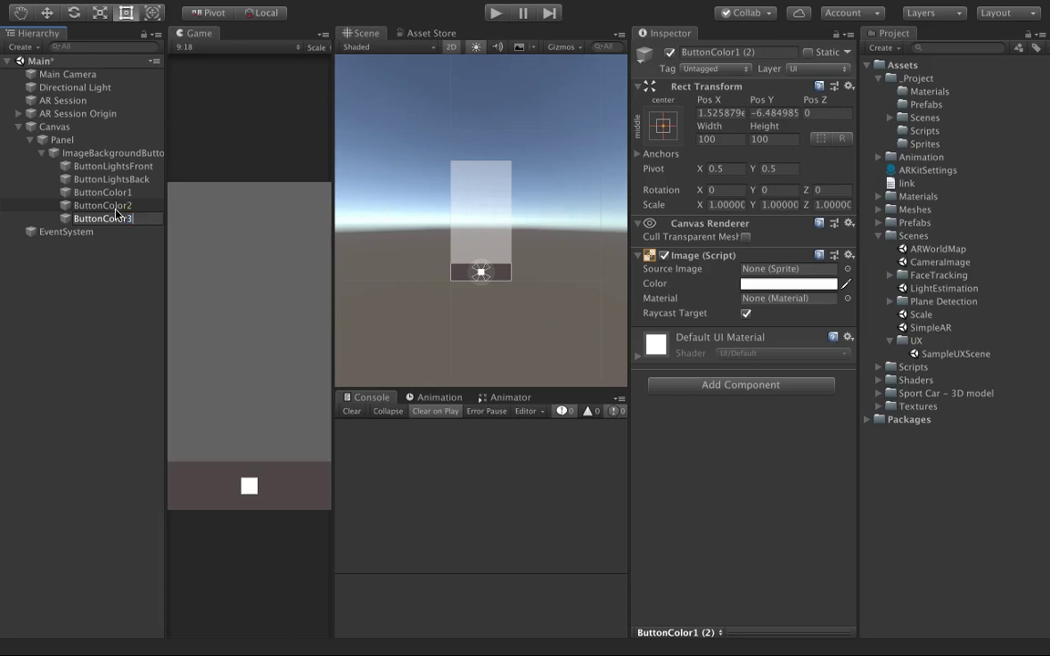
pyautogui.write('ButtonColor3')
pyautogui.press('Return')
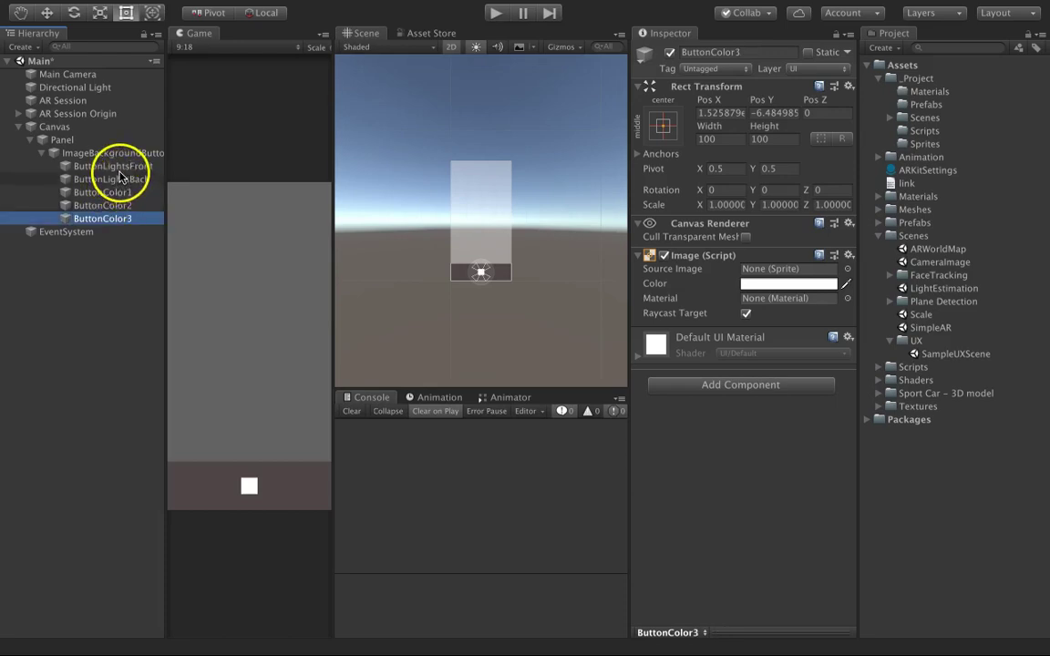
# Add a Horizontal Layout Group component to ImageBackgroundButtons and set its child alignment to Middle Center
pyautogui.click(127, 153)
pyautogui.click(775, 385)
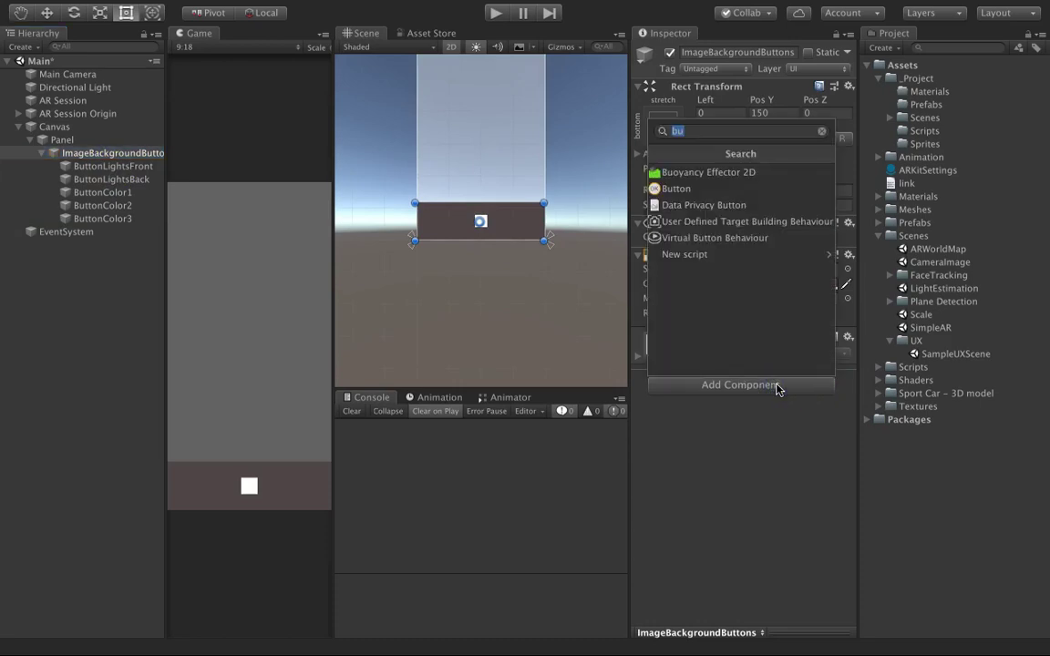
pyautogui.write('hi')
pyautogui.press('BackSpace')
pyautogui.press('BackSpace')
pyautogui.write('hor')
pyautogui.press('Down')
pyautogui.press('Return')
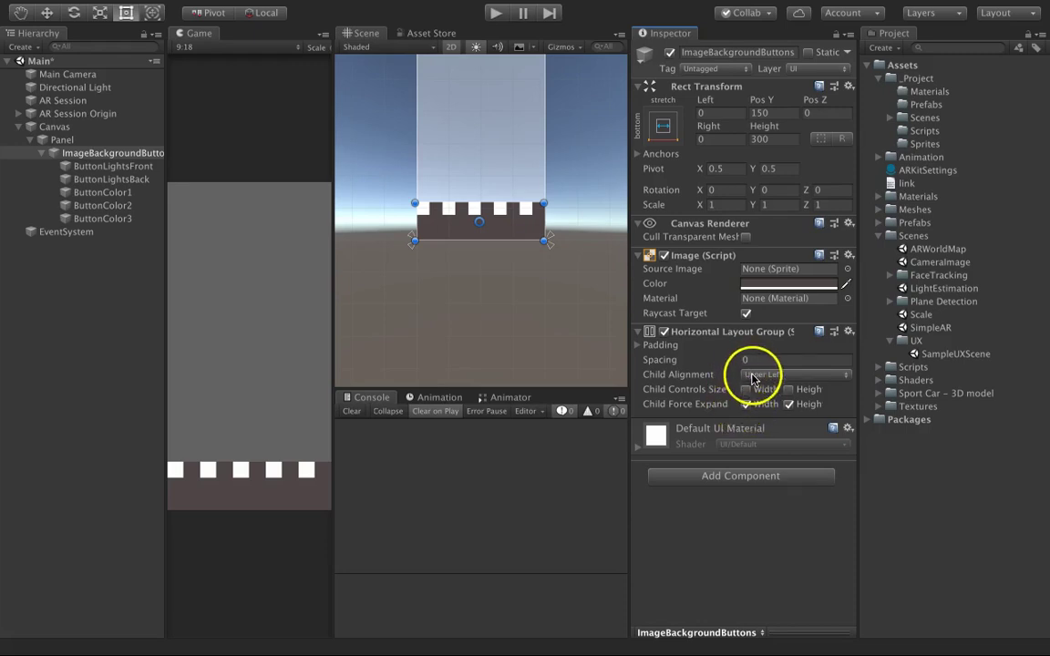
pyautogui.click(752, 375)
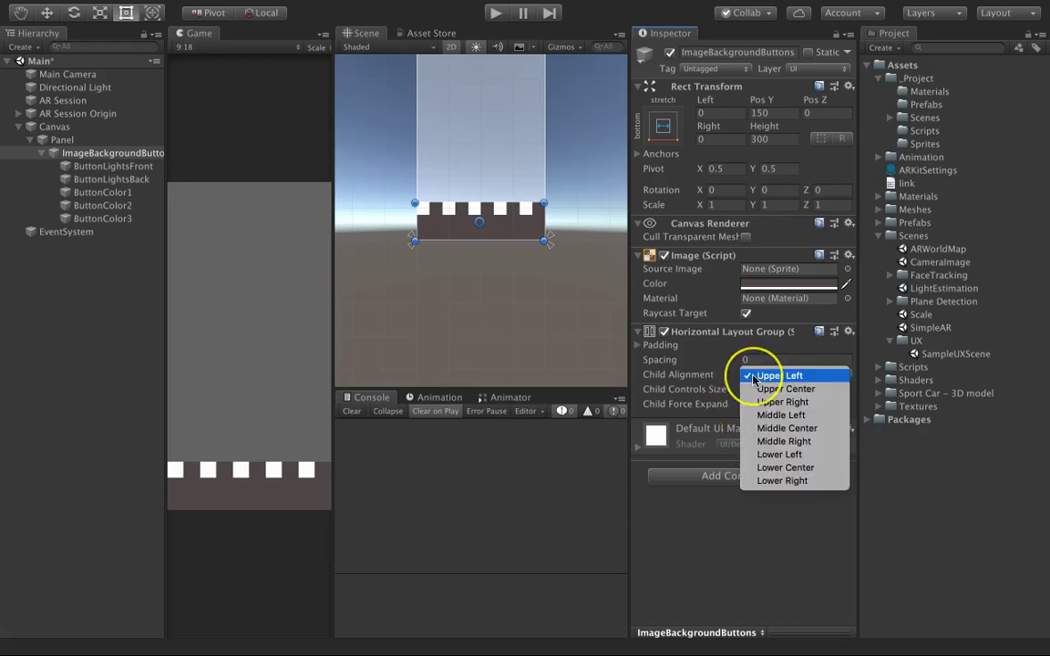
pyautogui.click(789, 429)
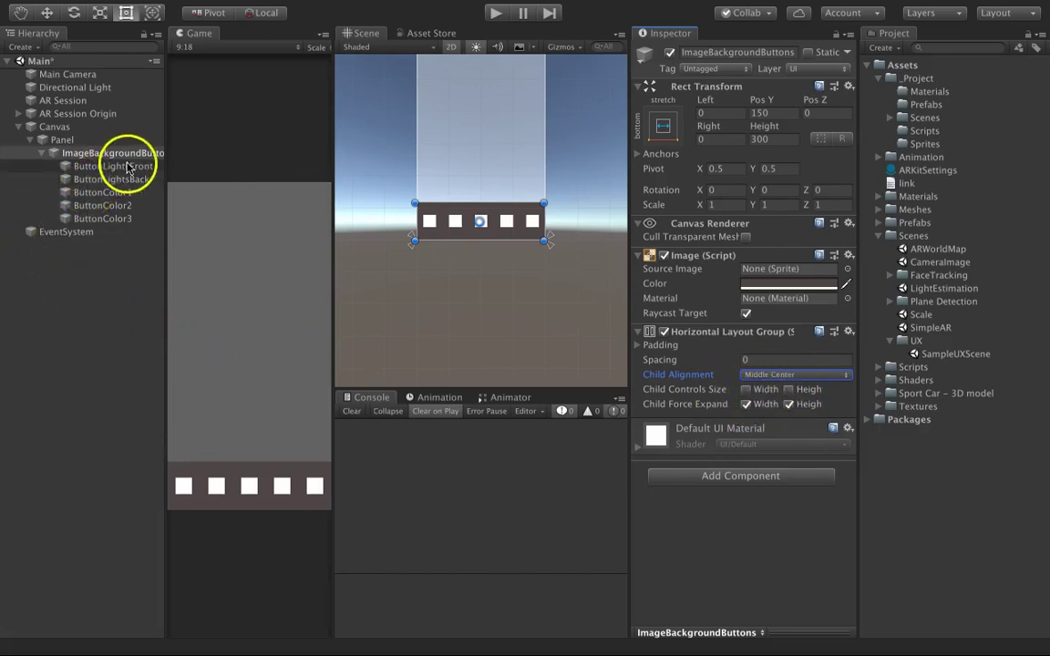
# Set the image color of ButtonColor1 to yellow, hex DBC939
pyautogui.doubleClick(126, 193)
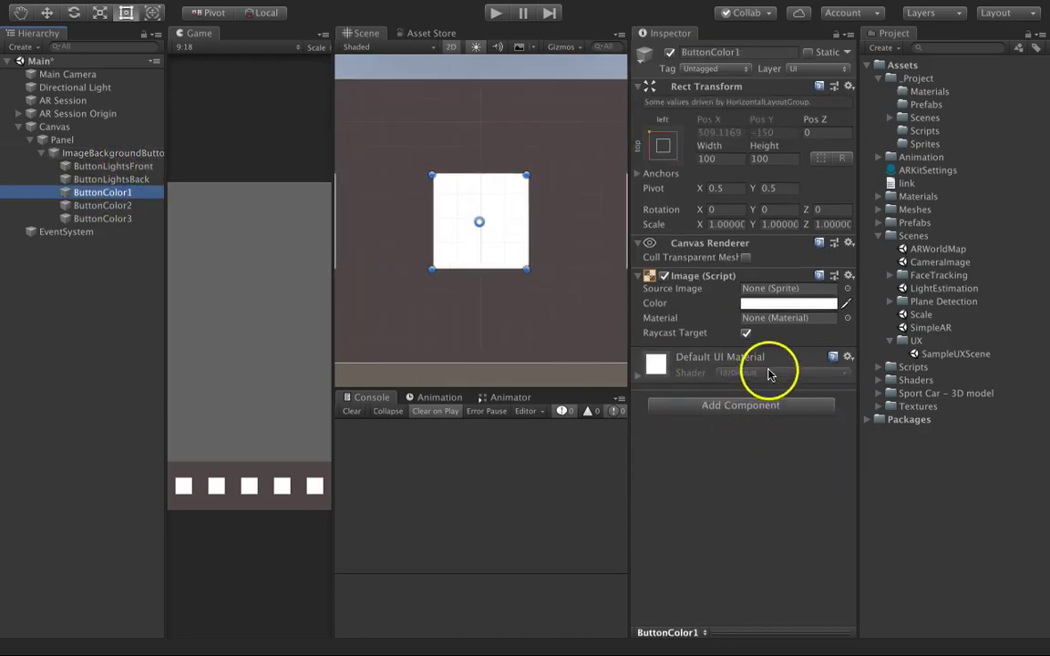
pyautogui.click(817, 306)
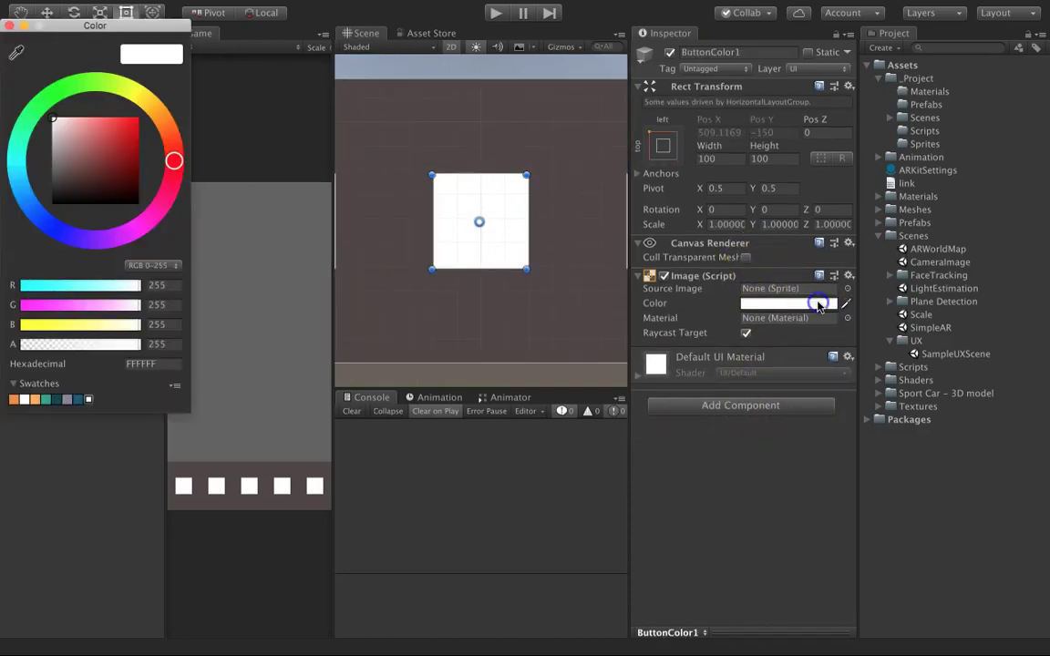
pyautogui.moveTo(173, 156); pyautogui.dragTo(145, 96)
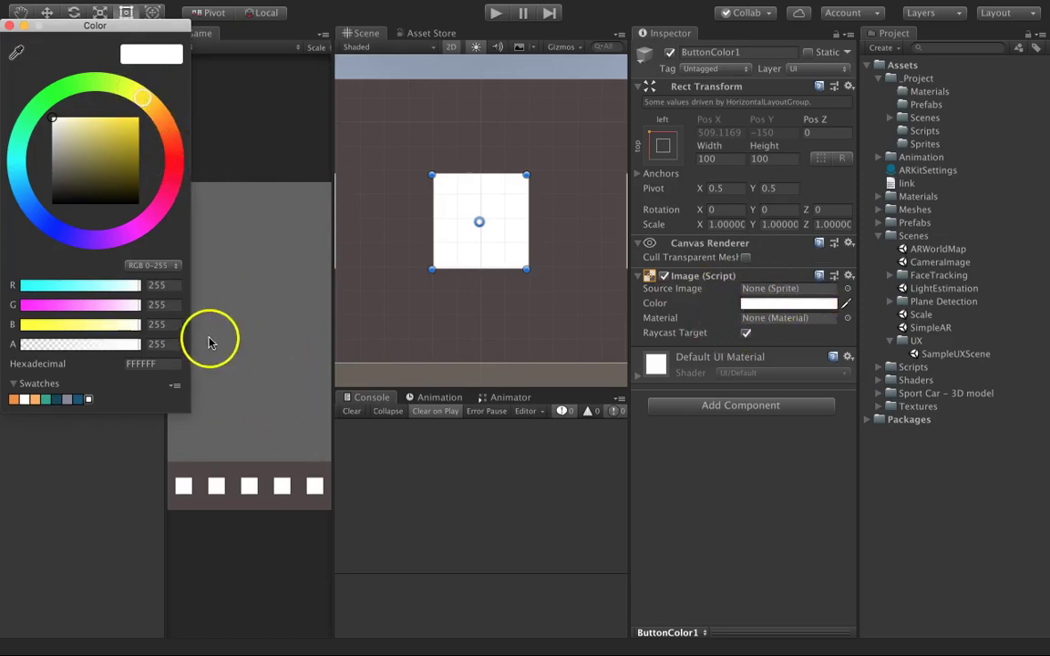
pyautogui.moveTo(106, 137)
pyautogui.mouseDown()
pyautogui.moveTo(110, 124)
pyautogui.moveTo(115, 133)
pyautogui.mouseUp()
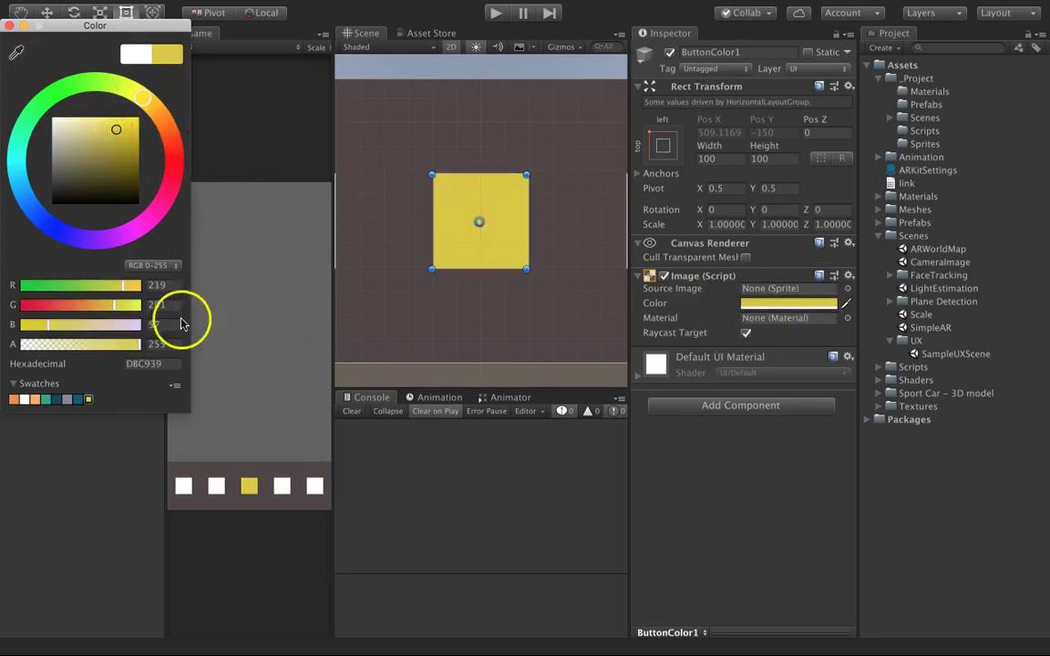
pyautogui.click(148, 364)
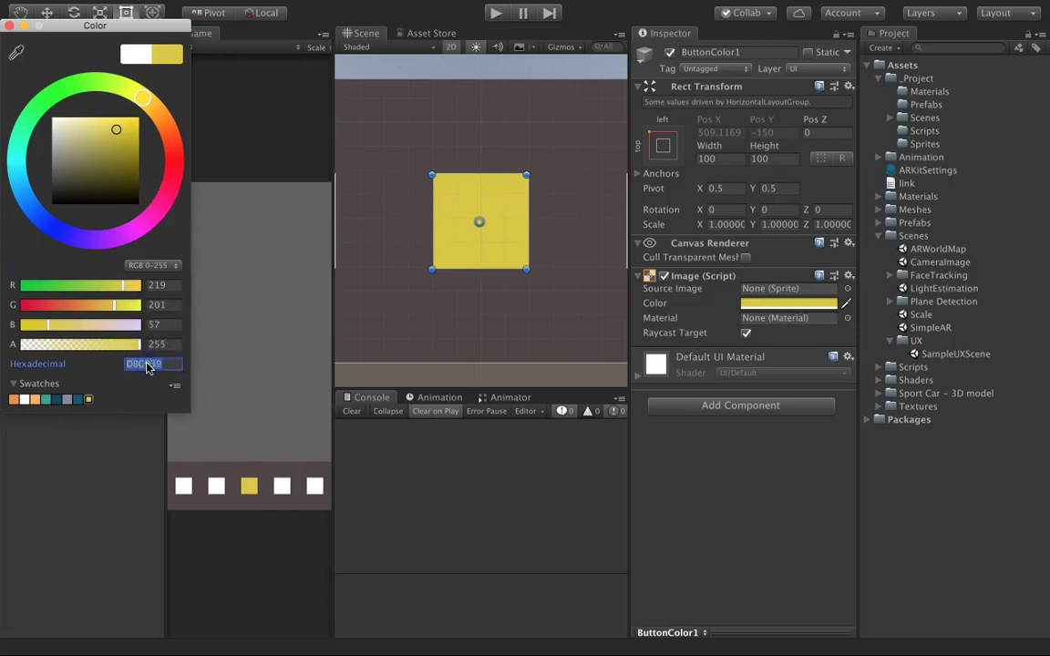
pyautogui.click(253, 325)
# Set the image color of ButtonColor2 to hex DBC939 and shift its hue to blue, giving hex 3978DB
pyautogui.click(132, 205)
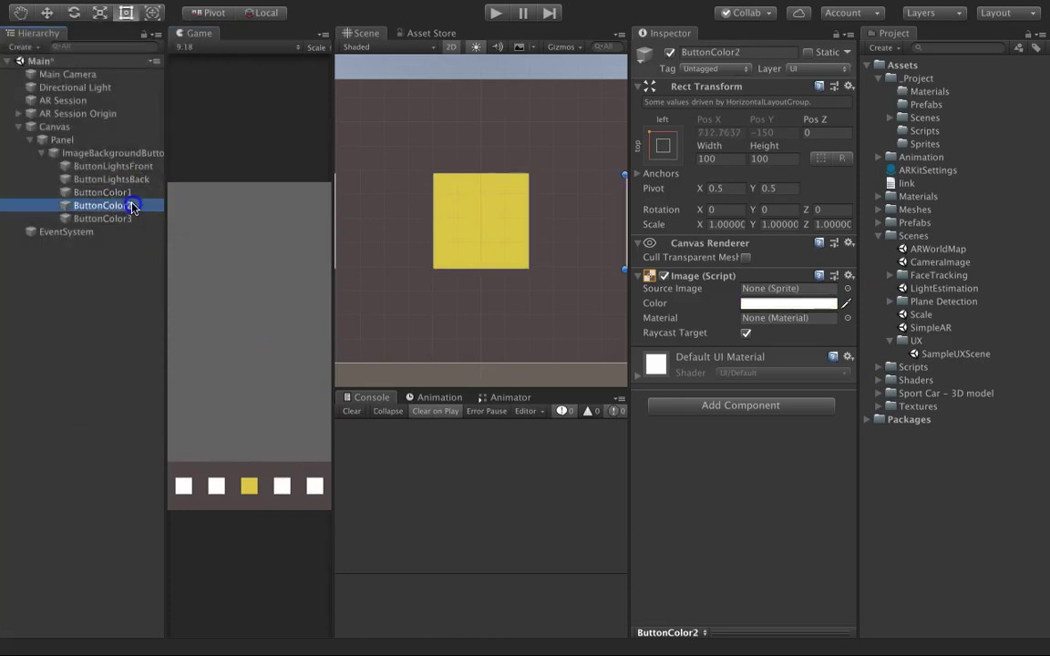
pyautogui.click(801, 304)
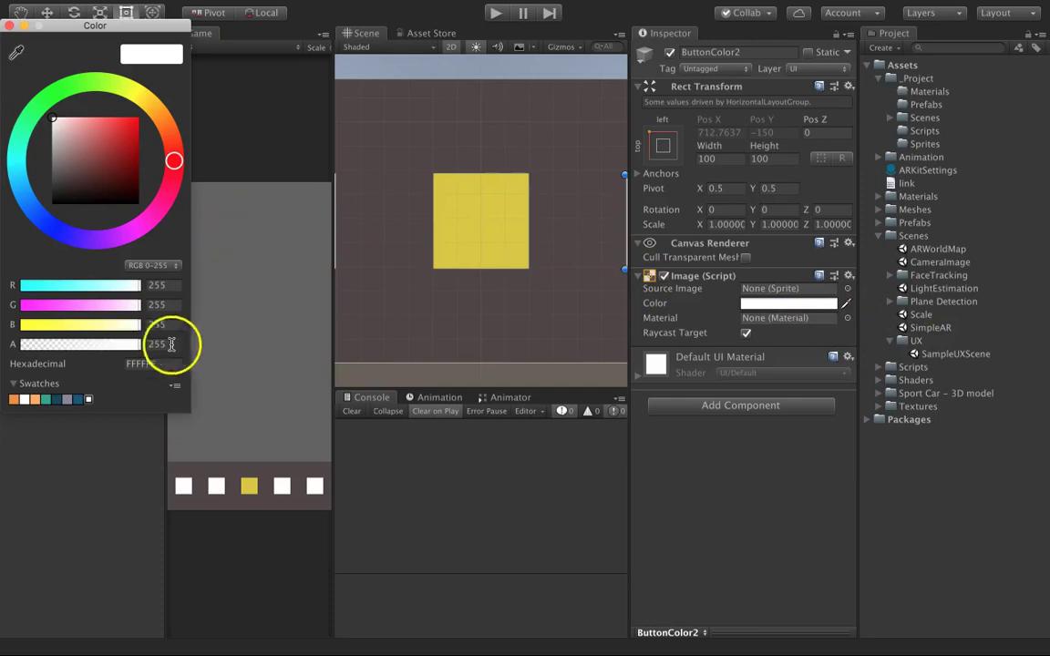
pyautogui.click(151, 363)
pyautogui.write('DBC939')
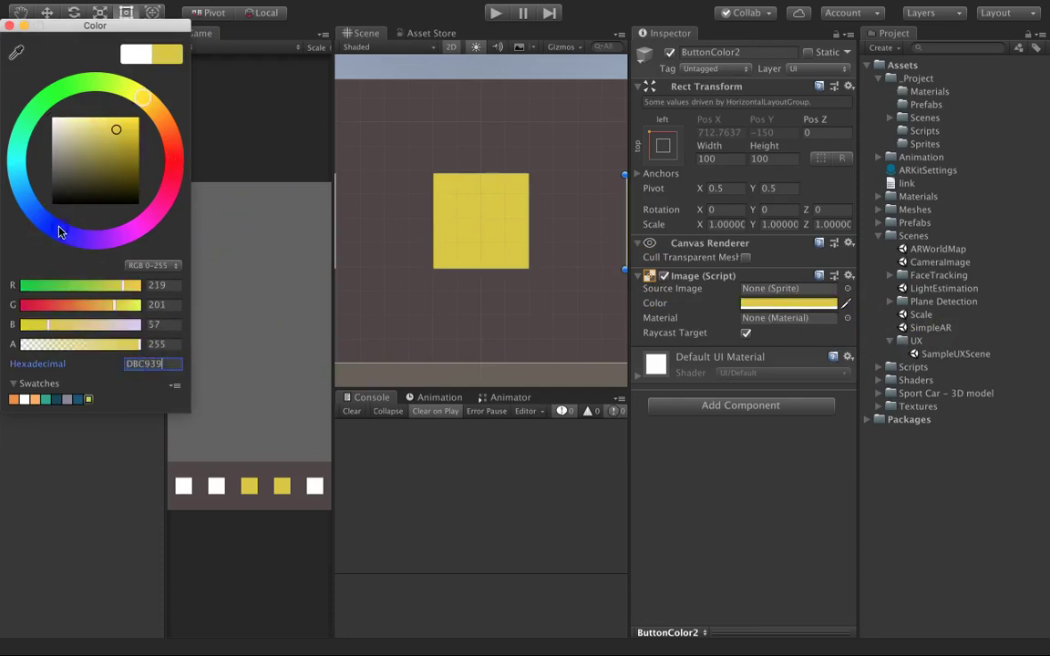
pyautogui.click(59, 232)
pyautogui.click(234, 311)
pyautogui.click(140, 206)
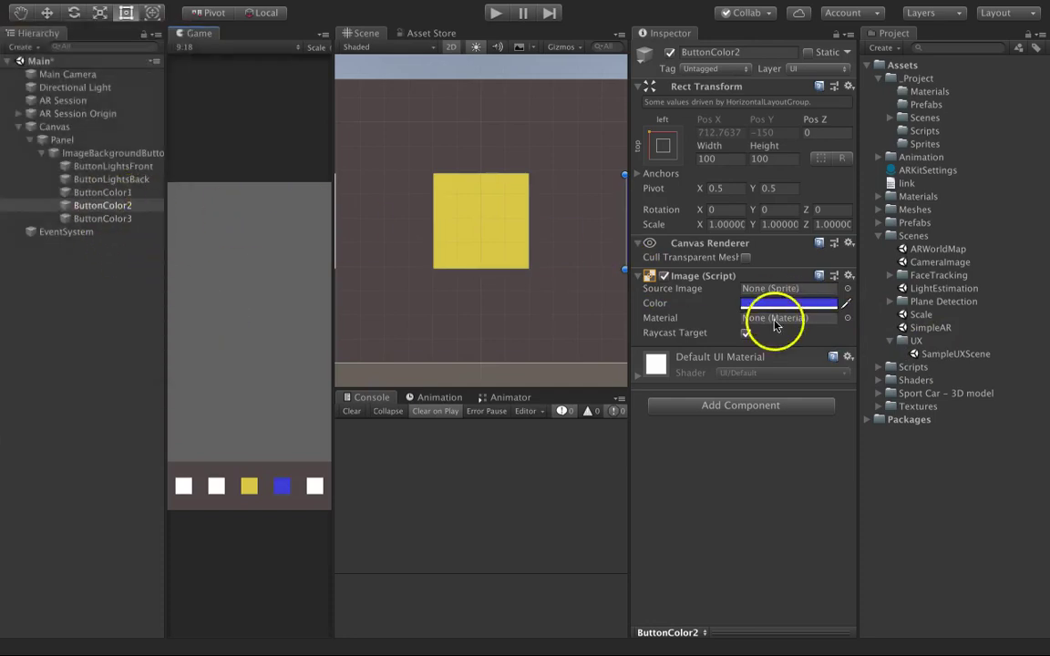
pyautogui.click(756, 302)
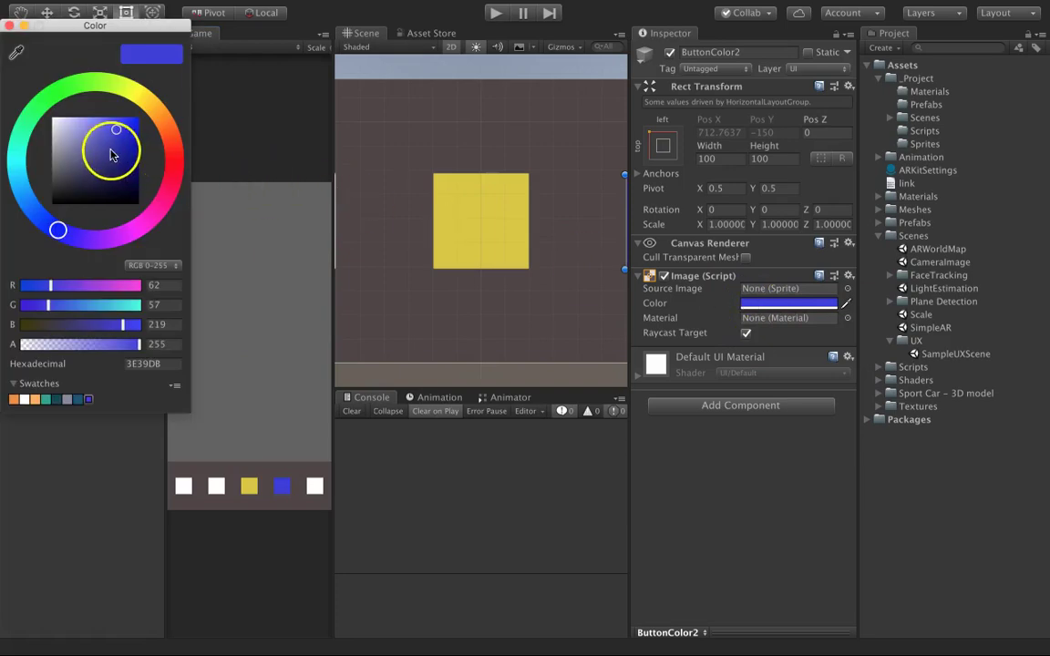
pyautogui.click(32, 208)
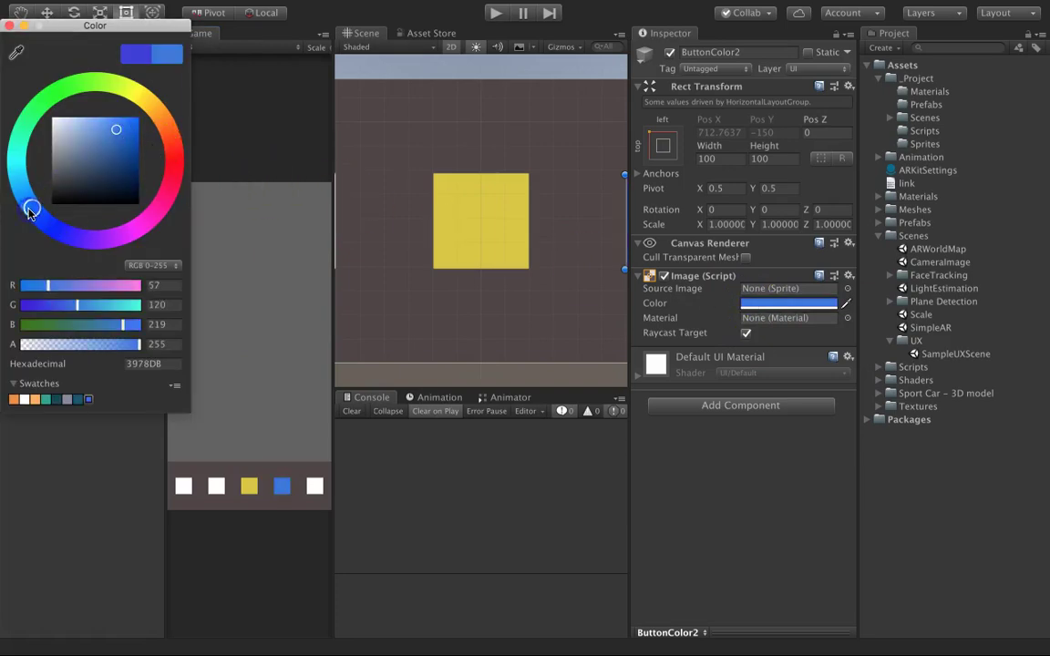
pyautogui.click(292, 227)
# Set the image color of ButtonColor3 to hex DBC939 and shift its hue to green
pyautogui.click(102, 219)
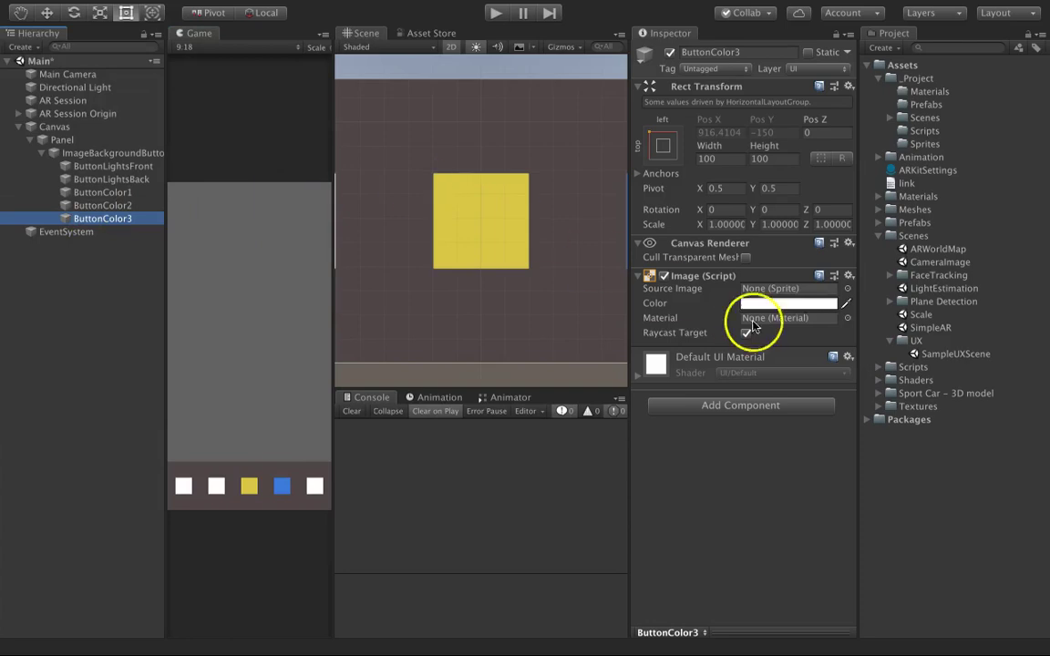
pyautogui.click(802, 303)
pyautogui.click(167, 364)
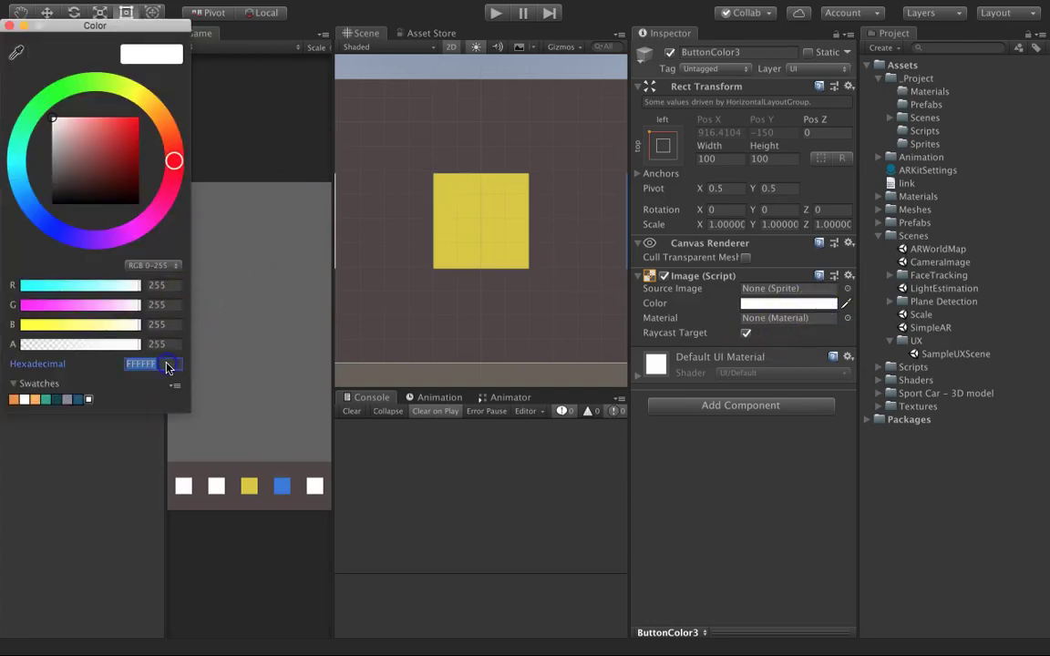
pyautogui.write('DBC939')
pyautogui.moveTo(143, 99); pyautogui.dragTo(49, 109)
pyautogui.click(235, 258)
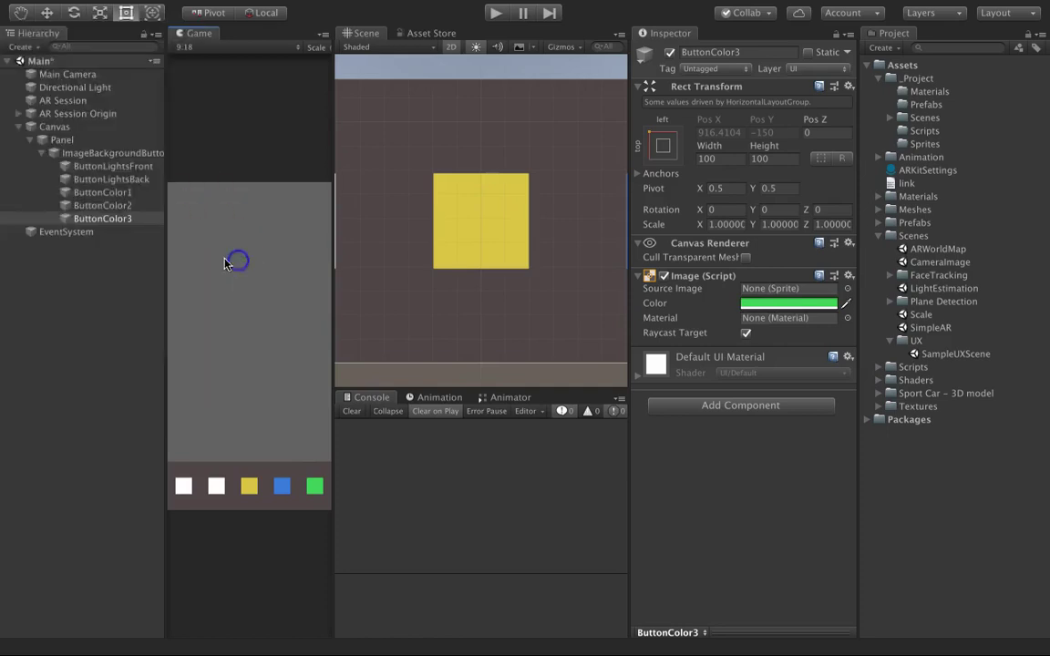
# Select ButtonLightsFront and browse the available sprites for its source image without assigning one
pyautogui.click(109, 165)
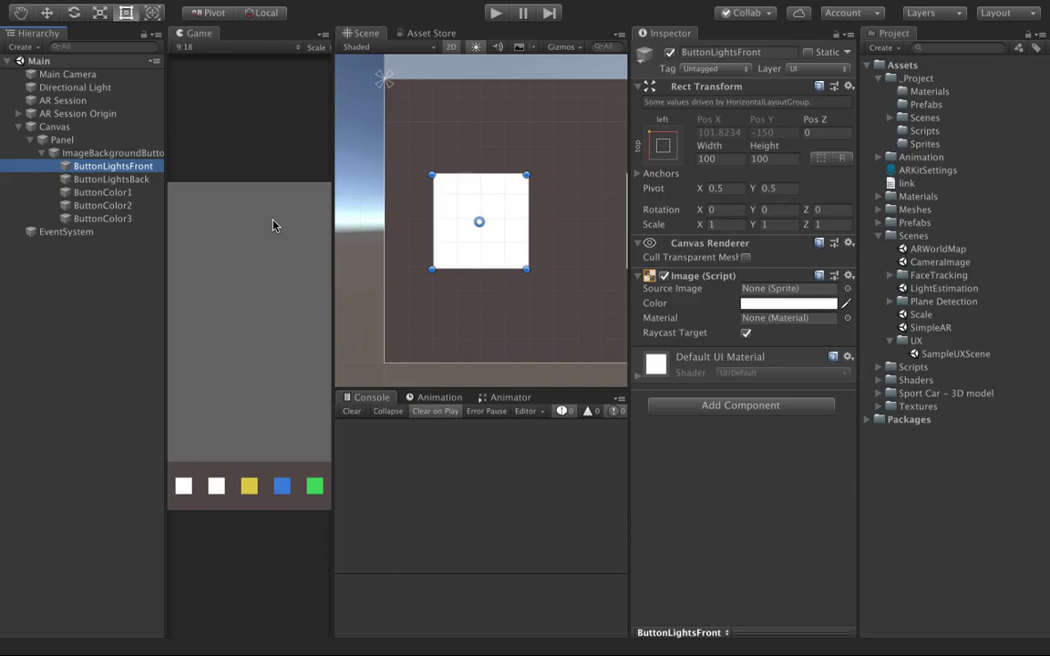
pyautogui.click(846, 288)
pyautogui.scroll(-10, 604, 391)
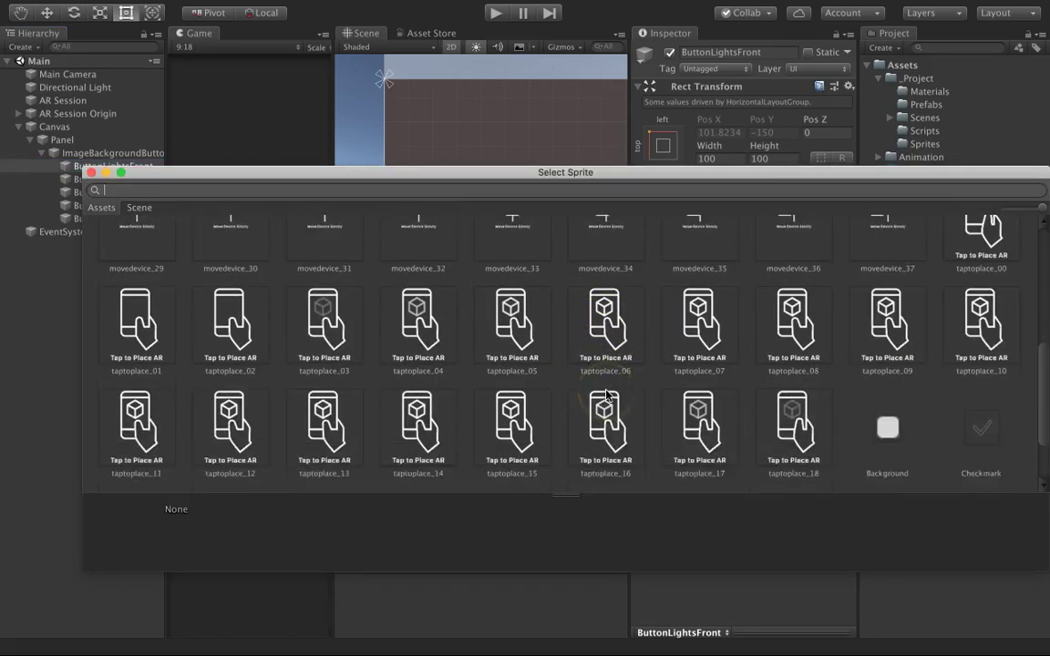
pyautogui.scroll(10, 608, 393)
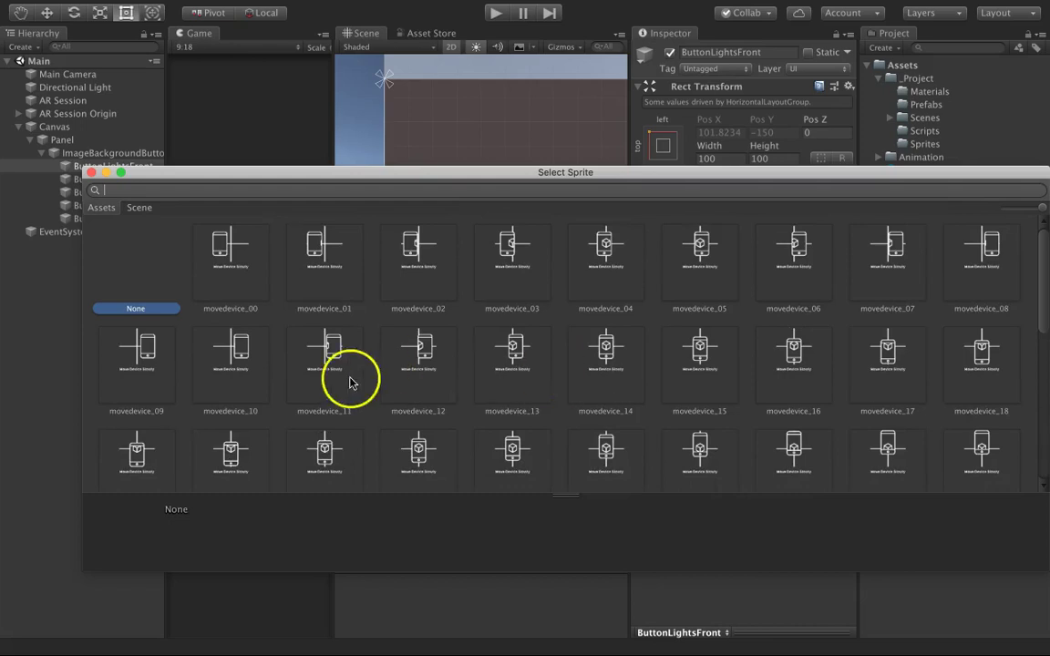
pyautogui.scroll(-10, 345, 387)
pyautogui.press('Escape')
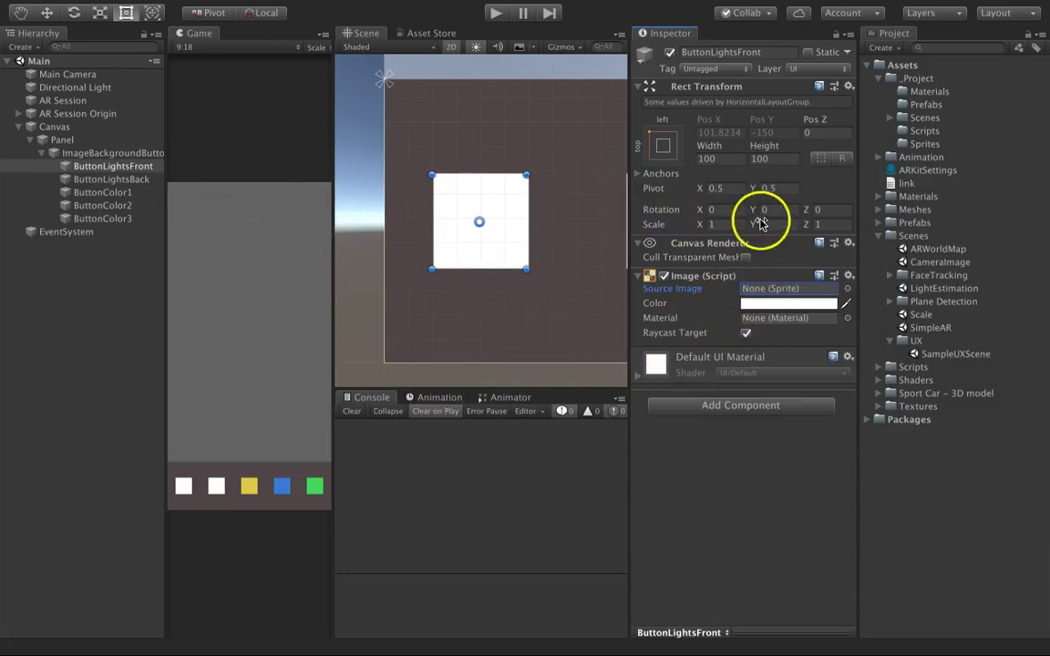
# Set the image color of ButtonLightsFront to a bright, saturated red
pyautogui.click(789, 303)
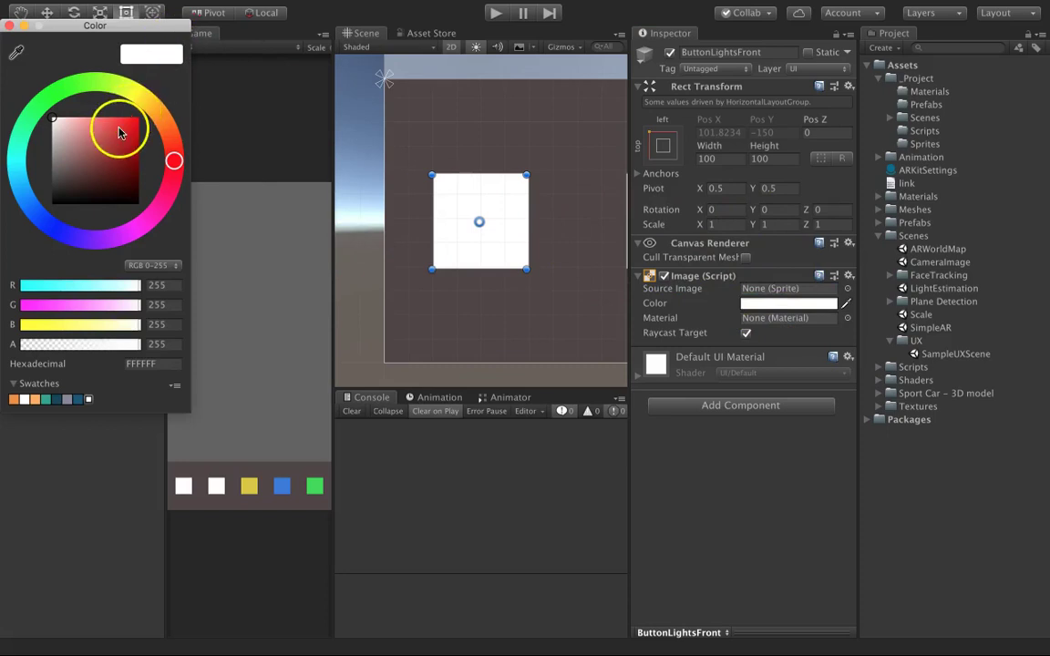
pyautogui.click(135, 120)
pyautogui.click(225, 239)
# Set the image color of ButtonLightsBack to bright green, hex 17FF00
pyautogui.click(141, 179)
pyautogui.click(744, 305)
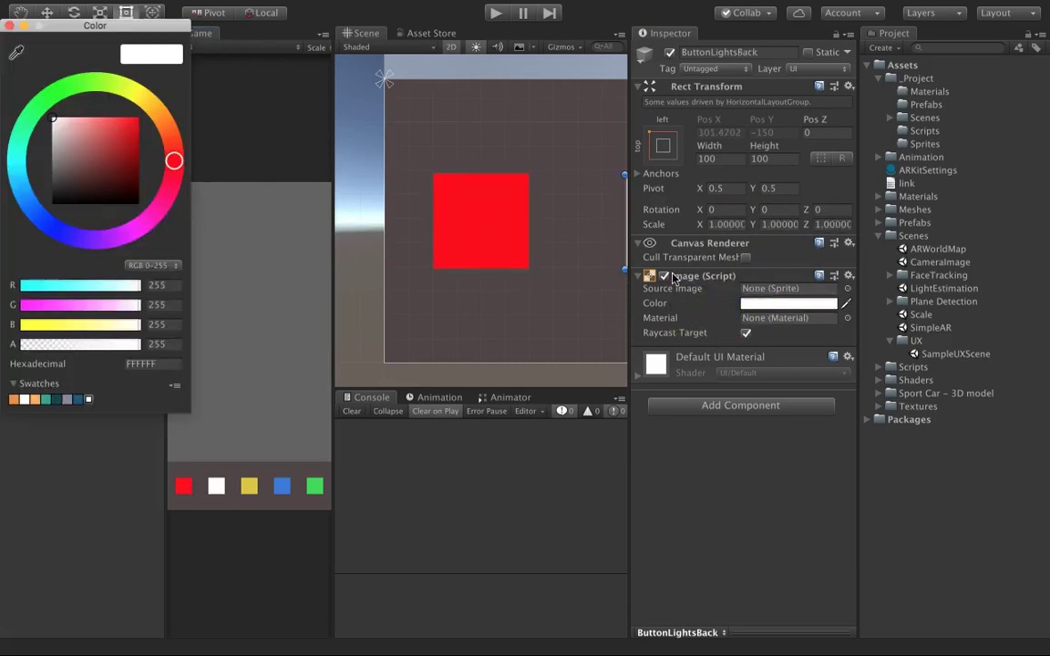
pyautogui.click(62, 89)
pyautogui.click(79, 130)
pyautogui.moveTo(80, 131); pyautogui.dragTo(228, 117)
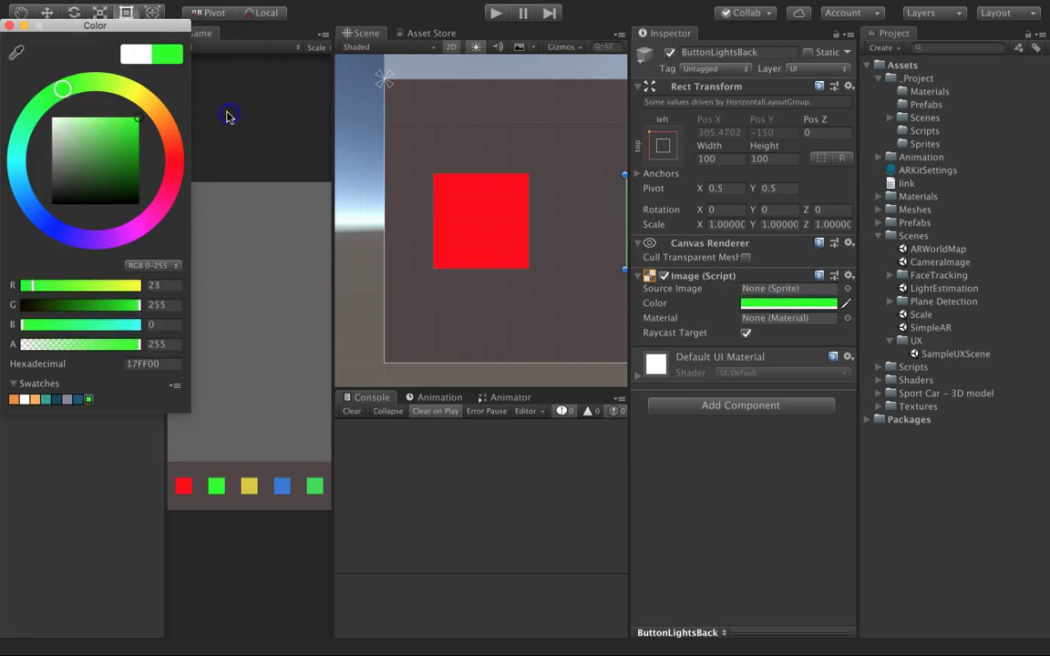
pyautogui.click(243, 157)
# Add a Button component to all five buttons from ButtonLightsFront to ButtonColor3 at once and save the scene
pyautogui.click(135, 168)
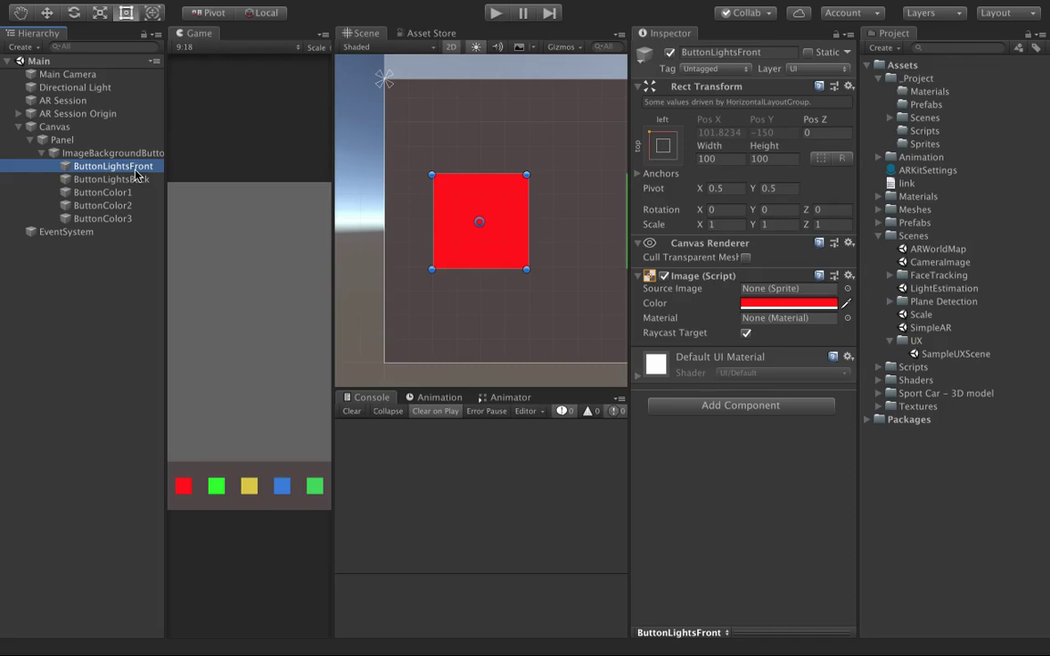
pyautogui.click(114, 155)
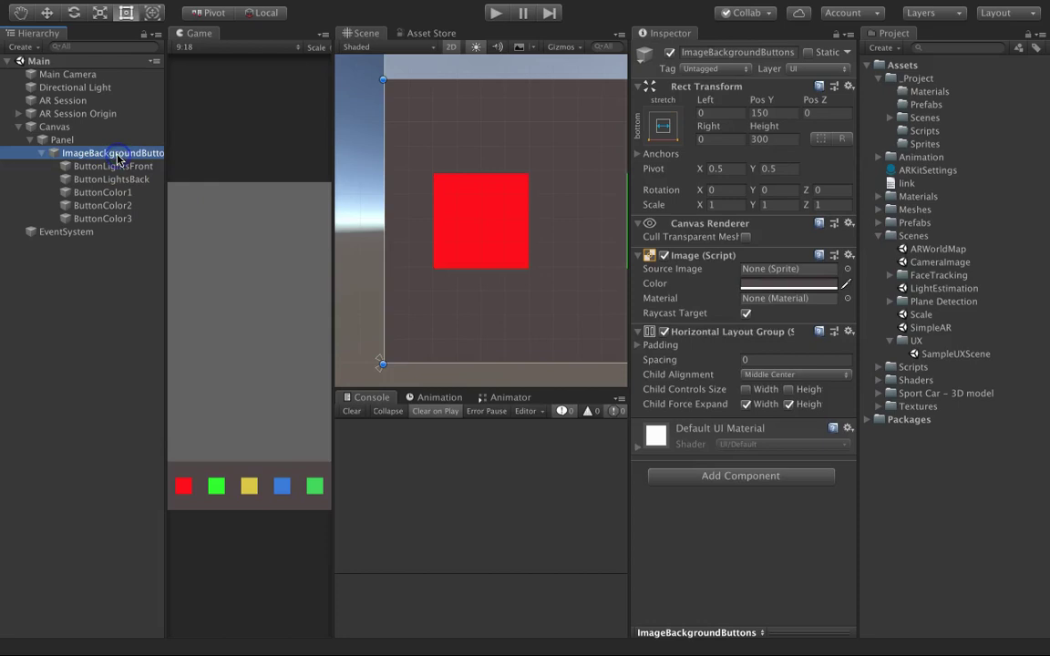
pyautogui.click(112, 167)
pyautogui.keyDown('shift'); pyautogui.click(124, 217); pyautogui.keyUp('shift')
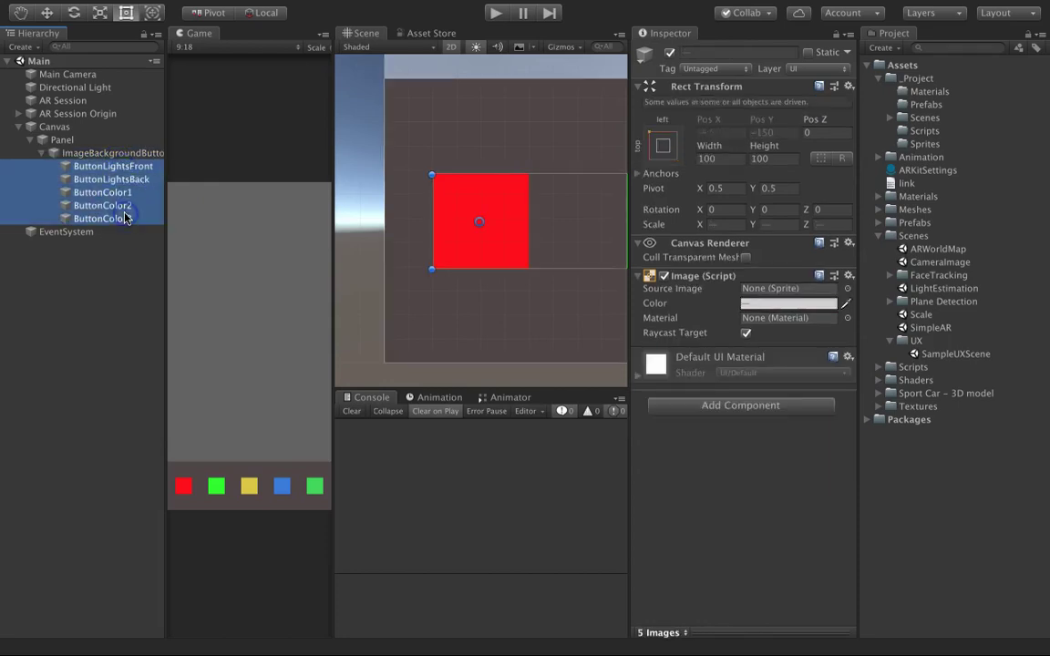
pyautogui.click(818, 410)
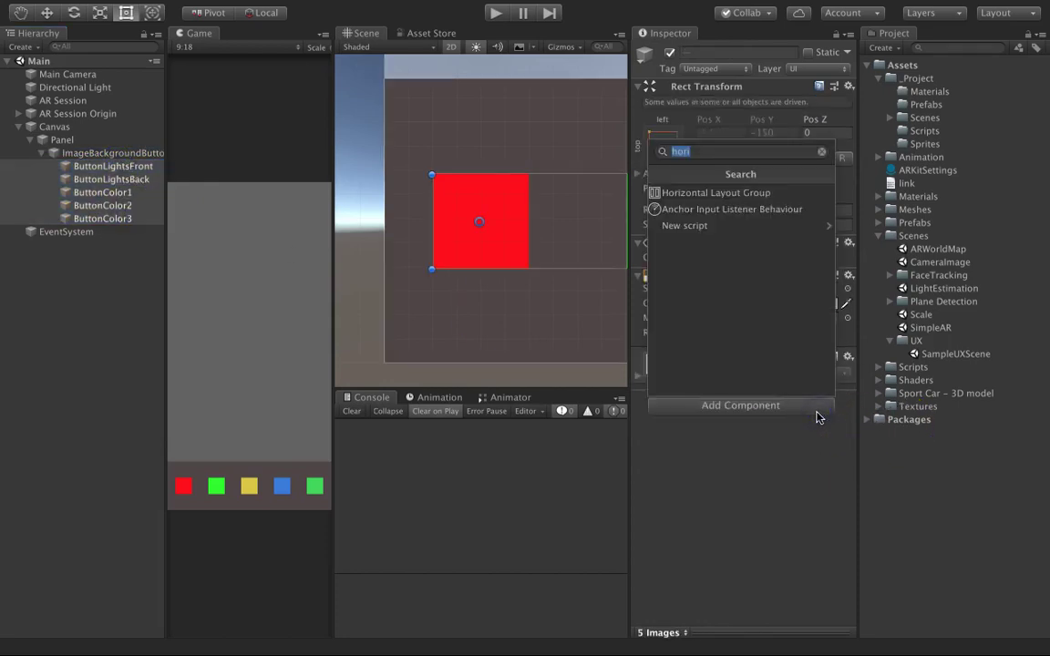
pyautogui.write('butto')
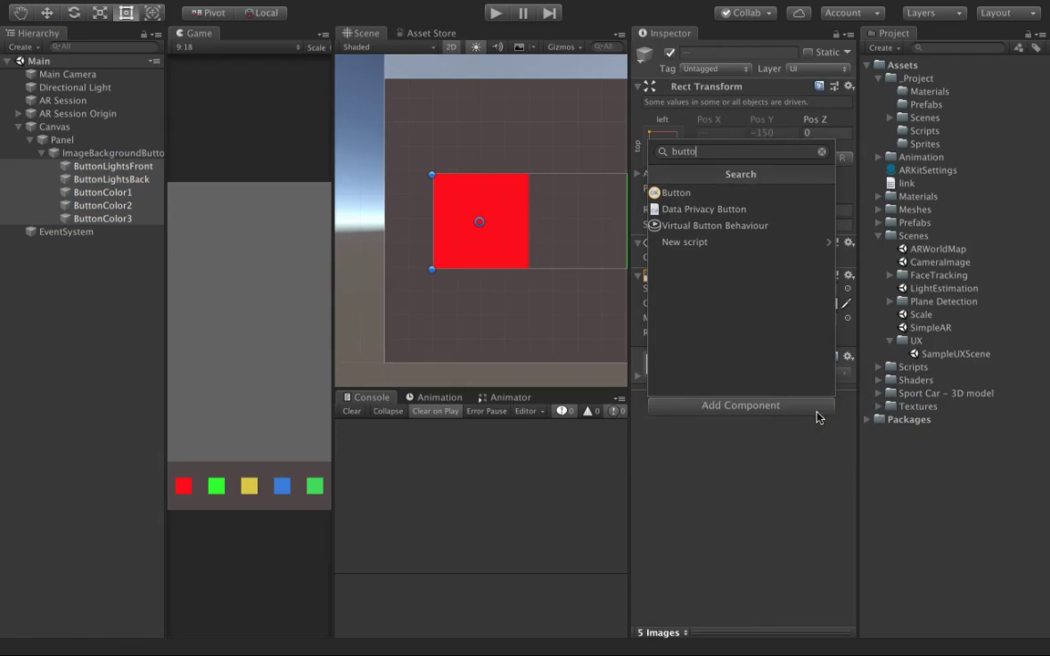
pyautogui.press('Return')
pyautogui.scroll(-3, 818, 416)
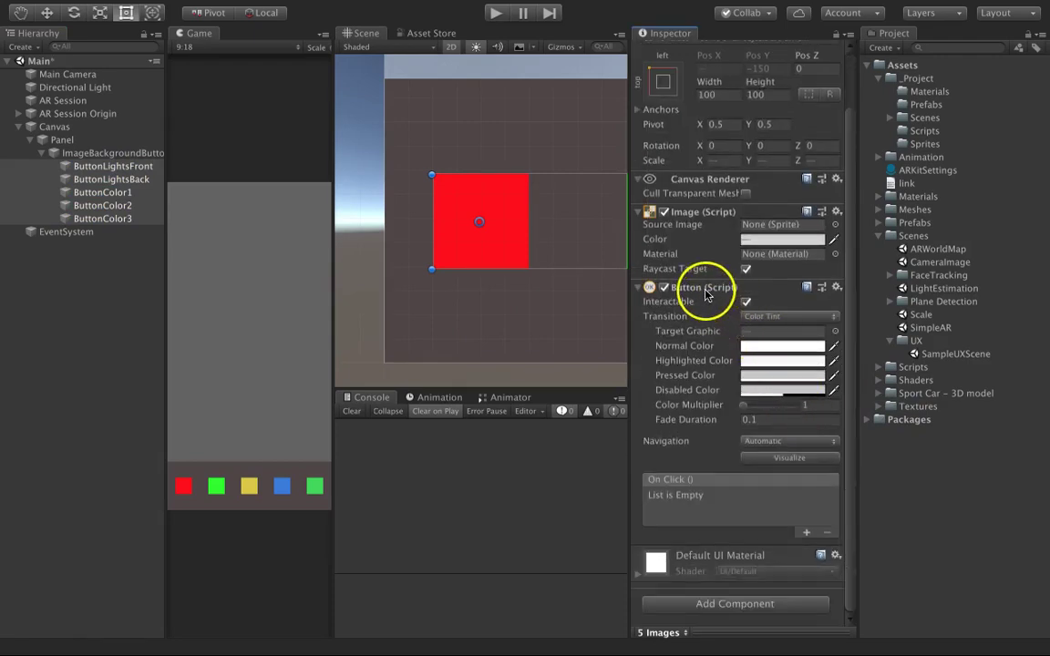
pyautogui.hotkey('ctrl', 's')
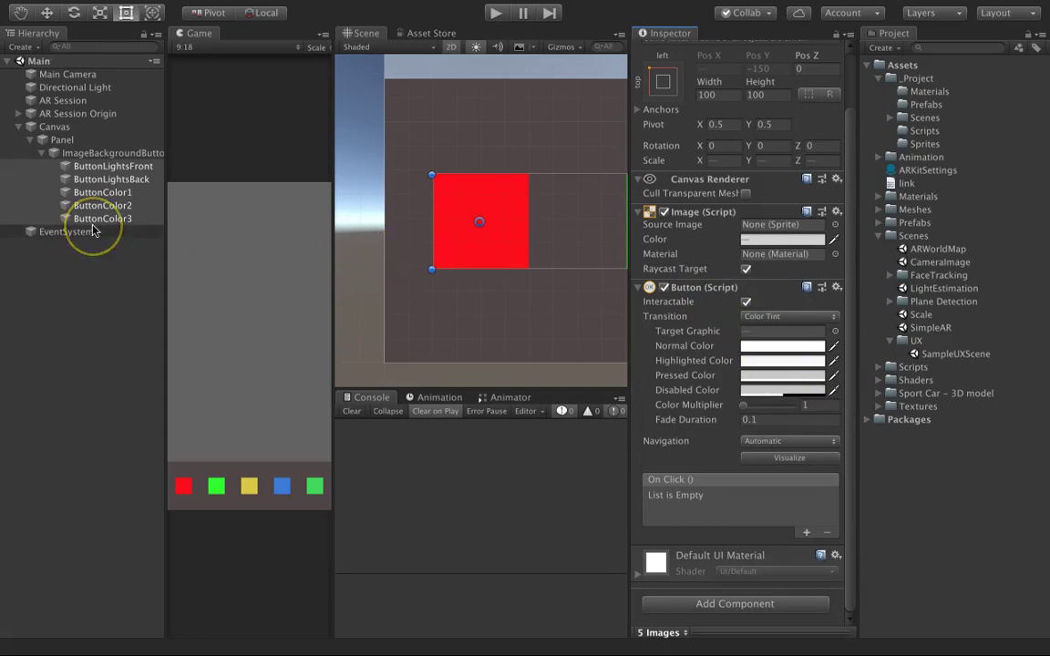
# Set the image color of ImageBackgroundButtons to a lighter gray
pyautogui.click(111, 153)
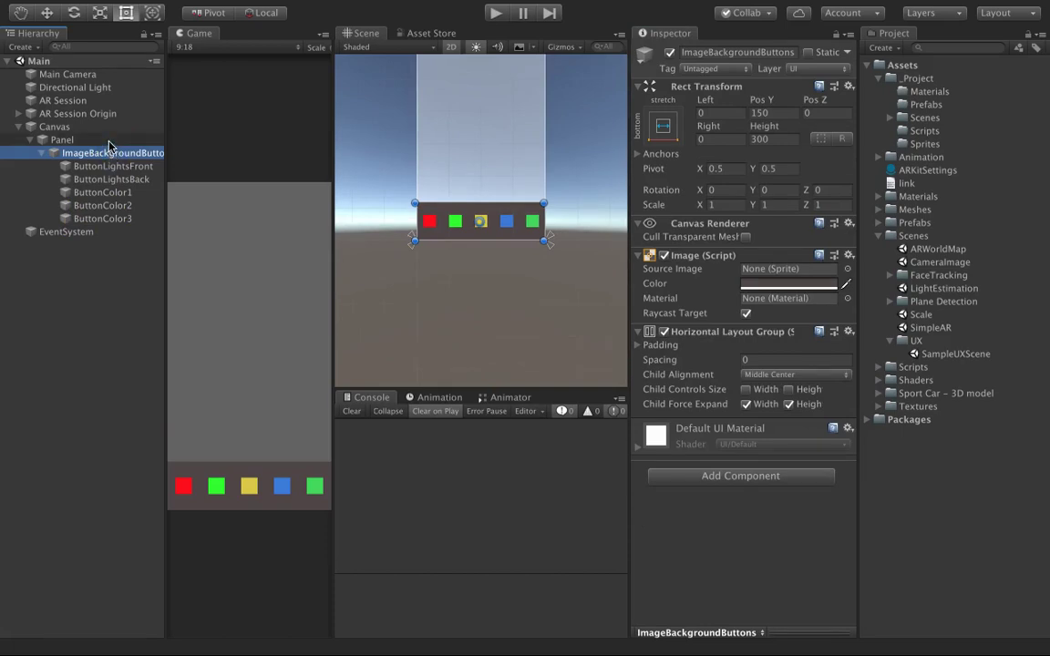
pyautogui.click(108, 143)
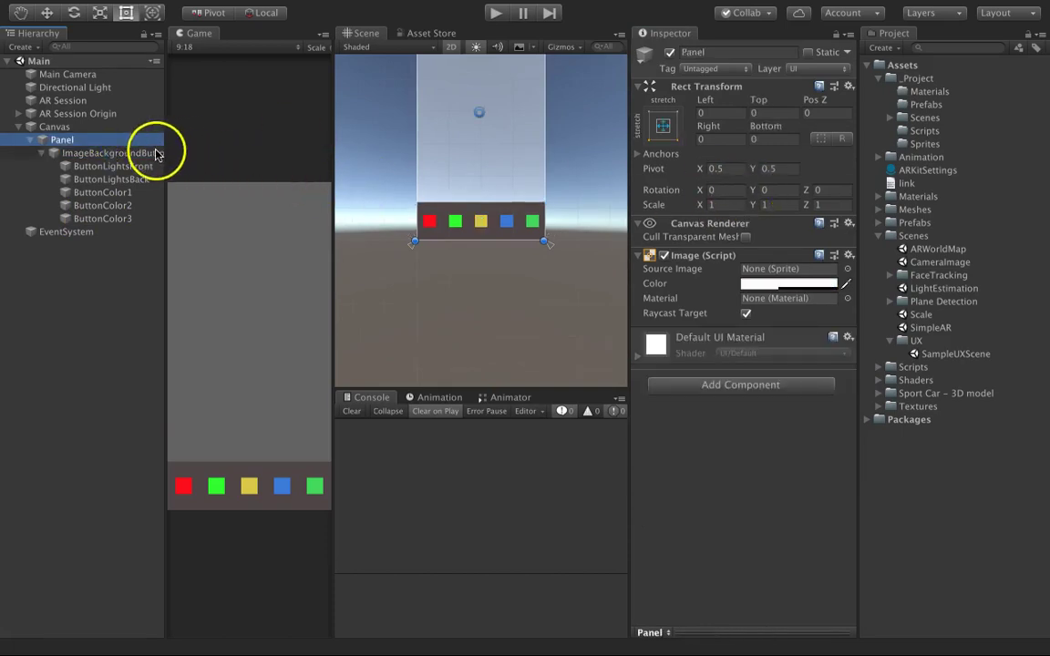
pyautogui.click(155, 153)
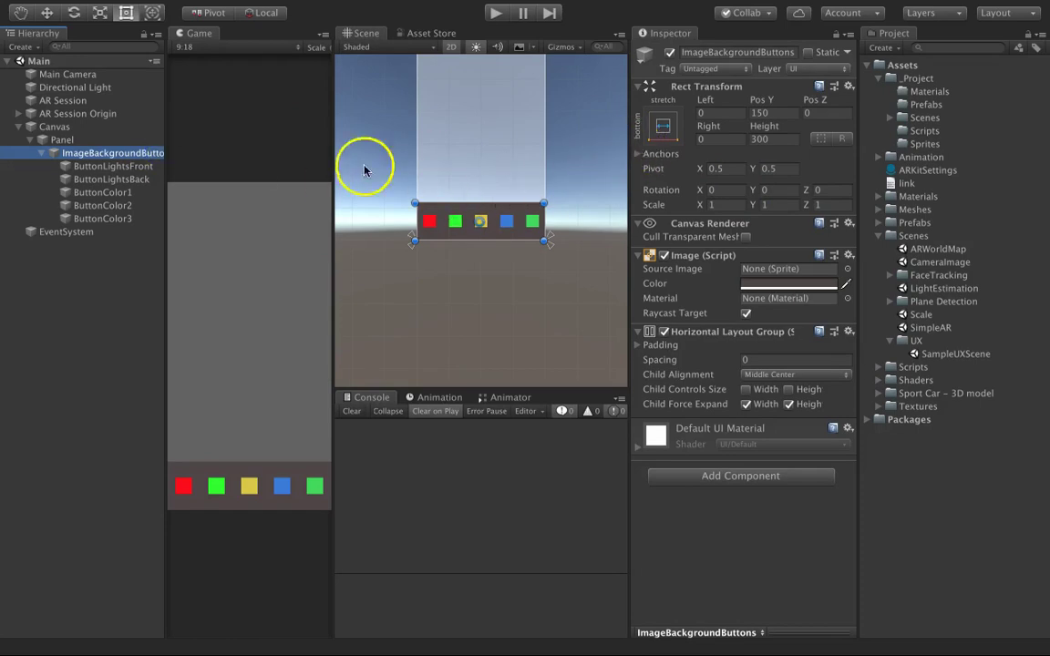
pyautogui.click(789, 283)
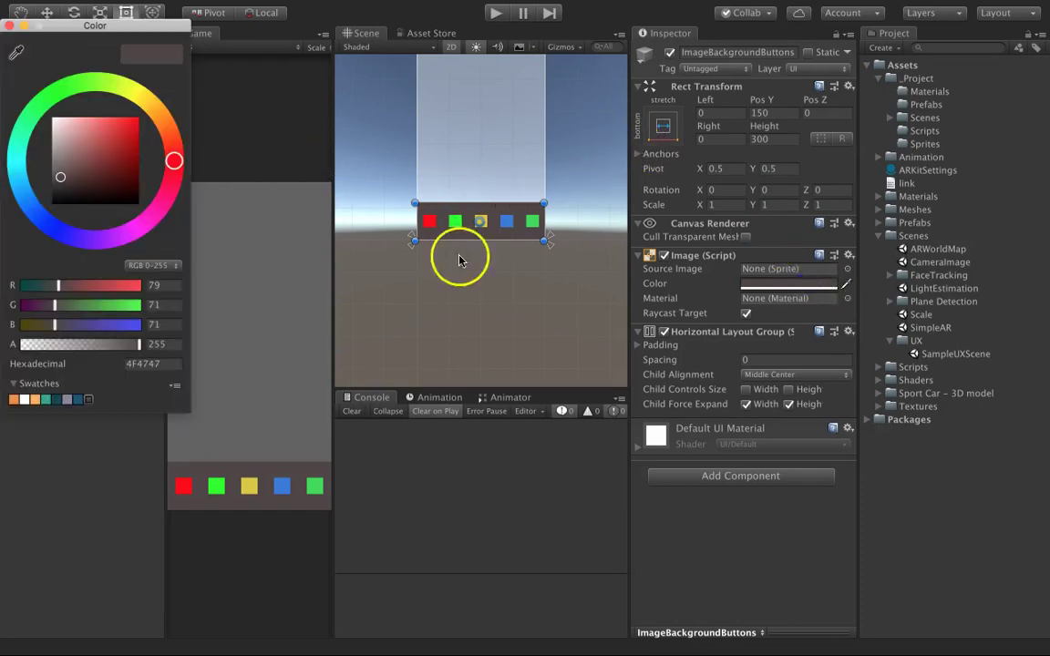
pyautogui.click(62, 155)
pyautogui.click(247, 308)
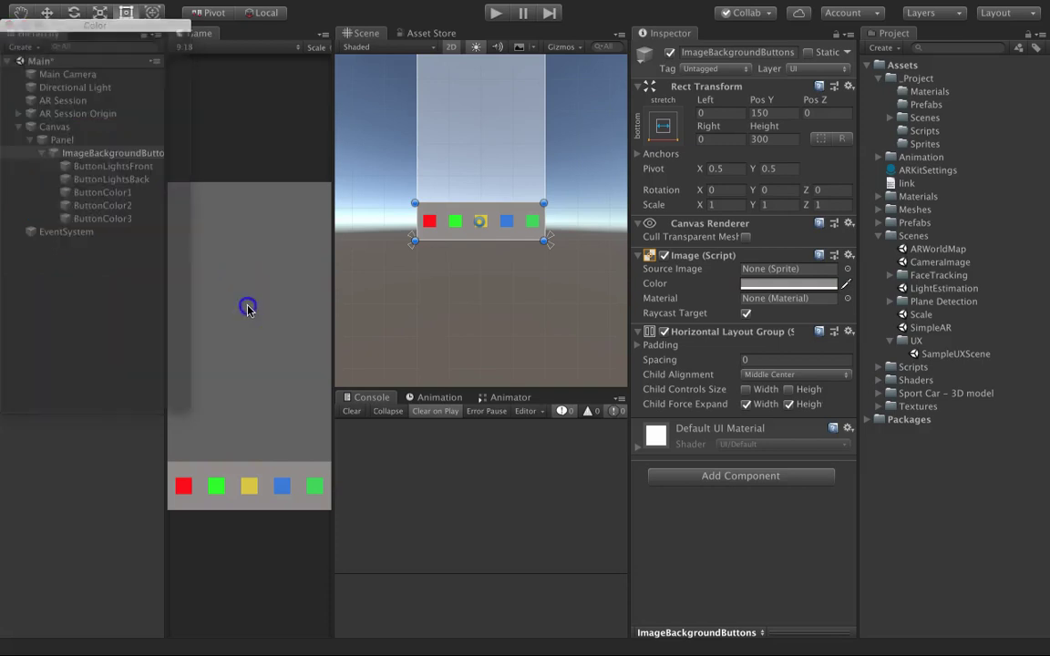
# Disable the Image component of Panel
pyautogui.click(64, 140)
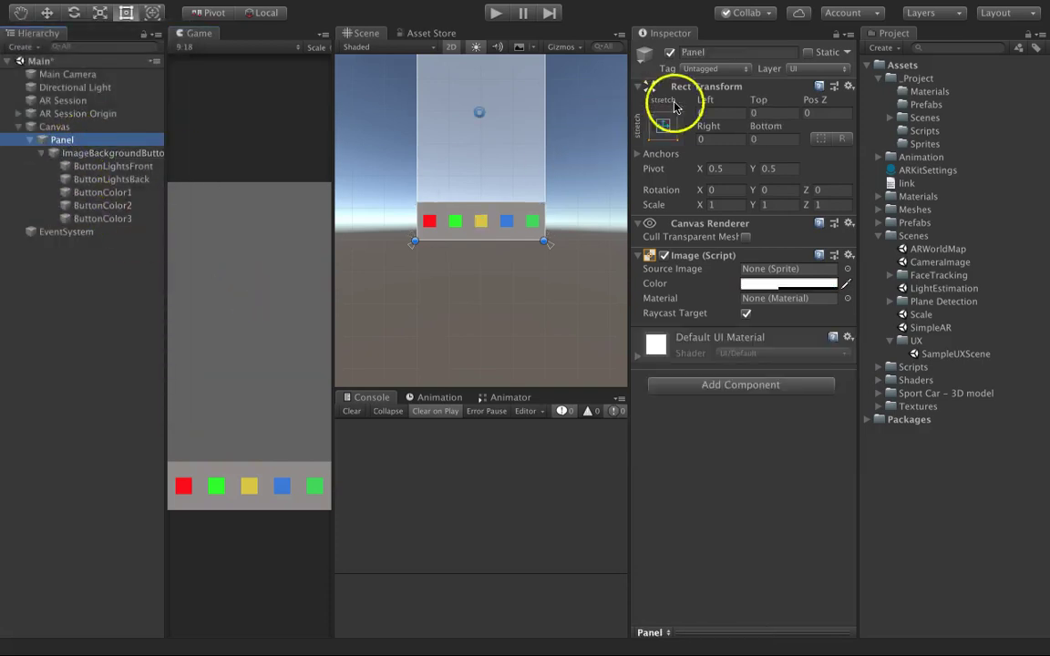
pyautogui.click(664, 256)
pyautogui.click(284, 338)
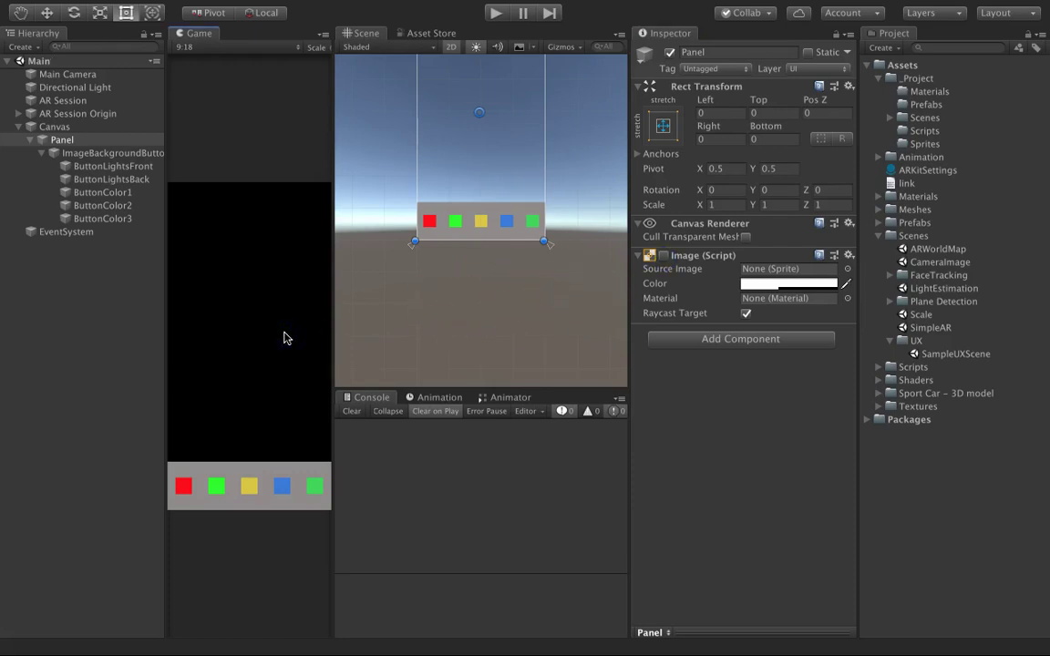